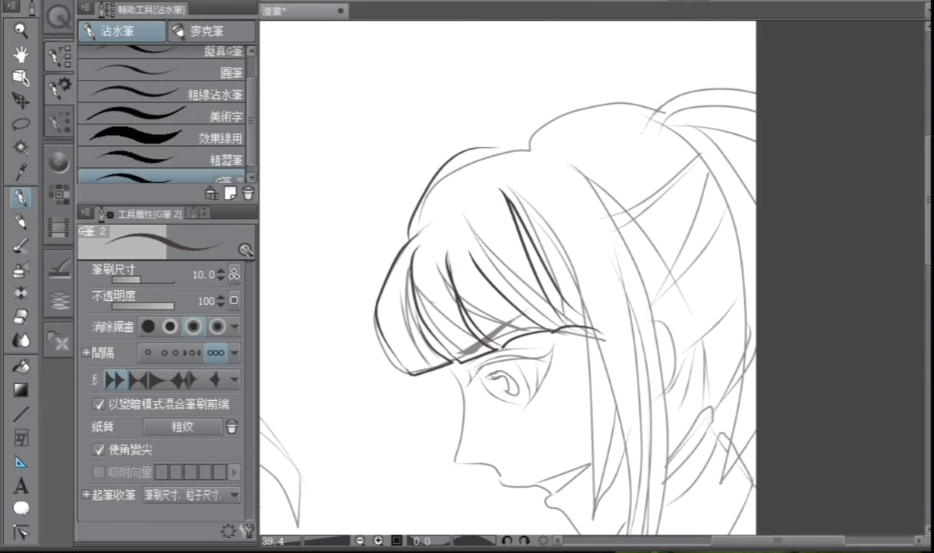
Ink the outer contour of the woman's head and the top of her ponytail over the sketch
{"action": "mouse_move", "coordinate": [417, 233]}
{"action": "left_mouse_down"}
{"action": "mouse_move", "coordinate": [512, 151]}
{"action": "mouse_move", "coordinate": [666, 95]}
{"action": "mouse_move", "coordinate": [739, 223]}
{"action": "mouse_move", "coordinate": [727, 423]}
{"action": "left_mouse_up"}
{"action": "left_click_drag", "start_coordinate": [658, 100], "coordinate": [756, 77]}
{"action": "left_click_drag", "start_coordinate": [661, 94], "coordinate": [756, 200]}
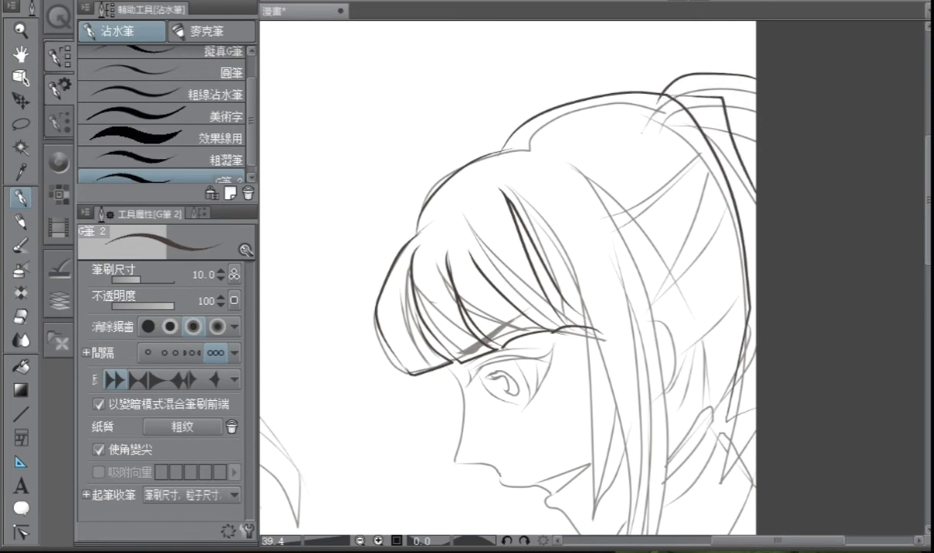
Ink the long side-lock strands hanging beside the woman's face
{"action": "key", "text": "ctrl+minus"}
{"action": "left_click_drag", "start_coordinate": [565, 369], "coordinate": [507, 268]}
{"action": "mouse_move", "coordinate": [448, 102]}
{"action": "left_mouse_down"}
{"action": "mouse_move", "coordinate": [532, 323]}
{"action": "mouse_move", "coordinate": [531, 350]}
{"action": "mouse_move", "coordinate": [497, 289]}
{"action": "left_mouse_up"}
{"action": "mouse_move", "coordinate": [496, 187]}
{"action": "left_mouse_down"}
{"action": "mouse_move", "coordinate": [514, 348]}
{"action": "mouse_move", "coordinate": [510, 415]}
{"action": "left_mouse_up"}
{"action": "left_click_drag", "start_coordinate": [509, 129], "coordinate": [513, 360]}
{"action": "mouse_move", "coordinate": [473, 36]}
{"action": "left_mouse_down"}
{"action": "mouse_move", "coordinate": [524, 388]}
{"action": "mouse_move", "coordinate": [518, 407]}
{"action": "left_mouse_up"}
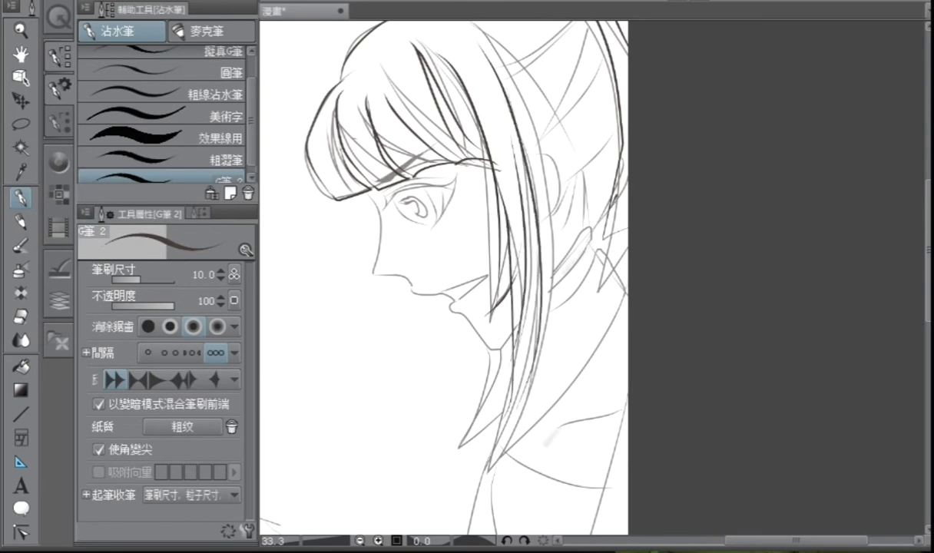
Extend the side-lock strands down past the chin and ink their pointed ends
{"action": "left_click_drag", "start_coordinate": [530, 331], "coordinate": [491, 360]}
{"action": "mouse_move", "coordinate": [447, 73]}
{"action": "left_mouse_down"}
{"action": "mouse_move", "coordinate": [503, 268]}
{"action": "mouse_move", "coordinate": [487, 453]}
{"action": "left_mouse_up"}
{"action": "mouse_move", "coordinate": [419, 68]}
{"action": "left_mouse_down"}
{"action": "mouse_move", "coordinate": [481, 383]}
{"action": "mouse_move", "coordinate": [464, 433]}
{"action": "left_mouse_up"}
{"action": "key", "text": "ctrl+z"}
{"action": "mouse_move", "coordinate": [451, 108]}
{"action": "left_mouse_down"}
{"action": "mouse_move", "coordinate": [482, 351]}
{"action": "mouse_move", "coordinate": [463, 450]}
{"action": "left_mouse_up"}
{"action": "key", "text": "ctrl+z"}
{"action": "scroll", "coordinate": [460, 435], "scroll_direction": "up", "scroll_amount": 2}
{"action": "left_click_drag", "start_coordinate": [489, 353], "coordinate": [446, 499]}
{"action": "scroll", "coordinate": [590, 389], "scroll_direction": "down", "scroll_amount": 1}
{"action": "left_click_drag", "start_coordinate": [636, 280], "coordinate": [538, 396]}
{"action": "scroll", "coordinate": [535, 396], "scroll_direction": "down", "scroll_amount": 2}
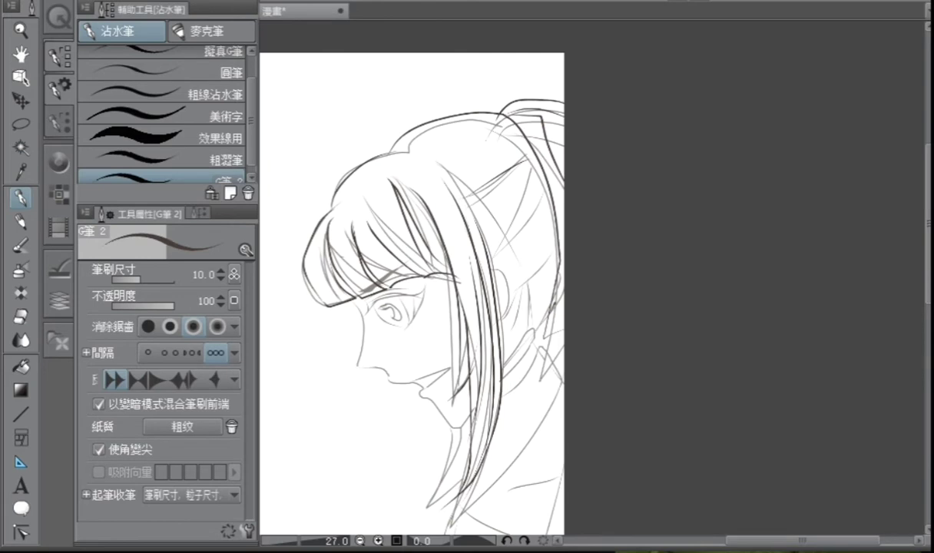
Ink the hair strands swept back toward the ponytail and the curved outline of the ear
{"action": "scroll", "coordinate": [507, 169], "scroll_direction": "up", "scroll_amount": 3}
{"action": "left_click_drag", "start_coordinate": [396, 260], "coordinate": [573, 167]}
{"action": "key", "text": "ctrl+z"}
{"action": "left_click_drag", "start_coordinate": [415, 271], "coordinate": [601, 140]}
{"action": "key", "text": "ctrl+z"}
{"action": "left_click_drag", "start_coordinate": [414, 277], "coordinate": [570, 146]}
{"action": "key", "text": "ctrl+z"}
{"action": "left_click_drag", "start_coordinate": [425, 294], "coordinate": [583, 156]}
{"action": "left_click_drag", "start_coordinate": [530, 376], "coordinate": [453, 293]}
{"action": "mouse_move", "coordinate": [392, 341]}
{"action": "left_mouse_down"}
{"action": "mouse_move", "coordinate": [441, 403]}
{"action": "mouse_move", "coordinate": [410, 453]}
{"action": "left_mouse_up"}
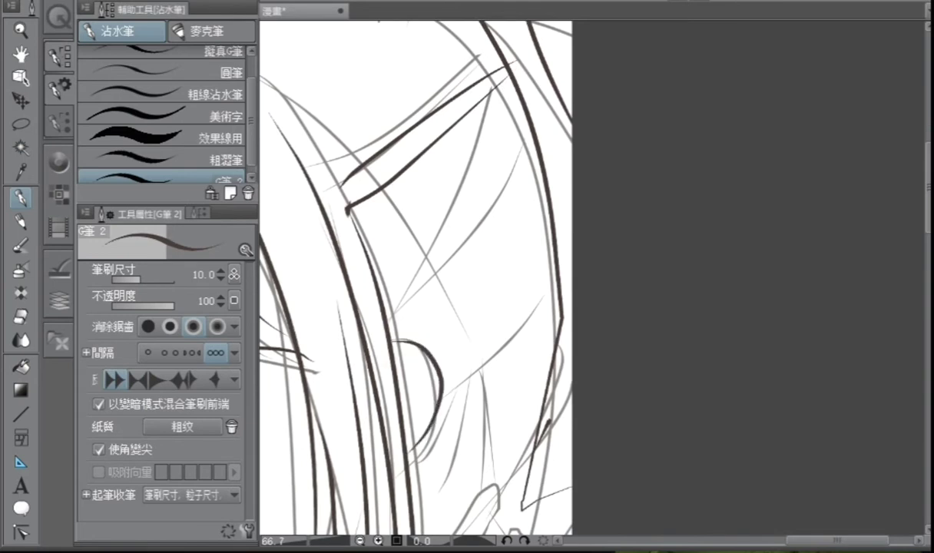
Ink the pulled-back strands above the ear and the loose hair behind it
{"action": "left_click_drag", "start_coordinate": [409, 312], "coordinate": [505, 71]}
{"action": "mouse_move", "coordinate": [427, 341]}
{"action": "left_mouse_down"}
{"action": "mouse_move", "coordinate": [475, 256]}
{"action": "mouse_move", "coordinate": [510, 83]}
{"action": "left_mouse_up"}
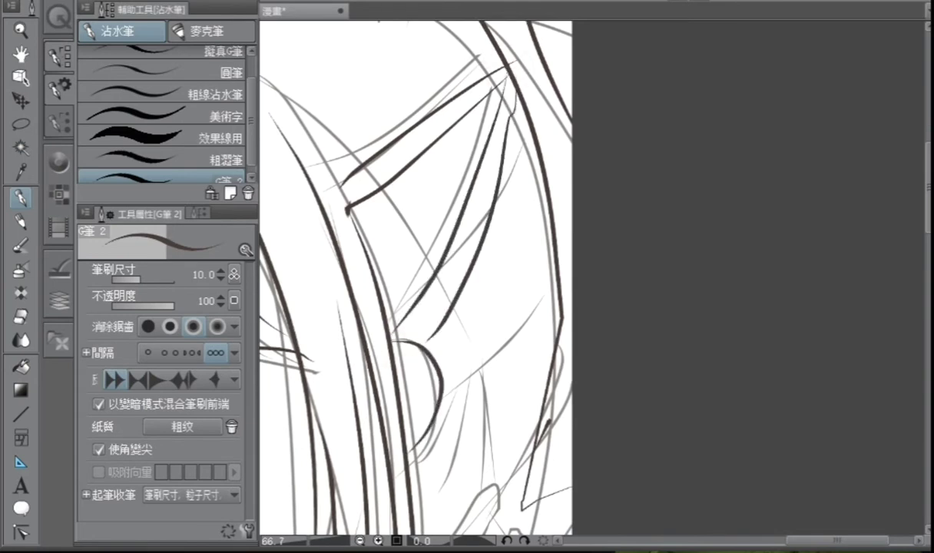
{"action": "left_click_drag", "start_coordinate": [492, 322], "coordinate": [463, 229]}
{"action": "left_click_drag", "start_coordinate": [411, 306], "coordinate": [527, 171]}
{"action": "scroll", "coordinate": [471, 358], "scroll_direction": "down", "scroll_amount": 1}
{"action": "mouse_move", "coordinate": [404, 368]}
{"action": "left_mouse_down"}
{"action": "mouse_move", "coordinate": [417, 384]}
{"action": "mouse_move", "coordinate": [473, 285]}
{"action": "mouse_move", "coordinate": [463, 375]}
{"action": "mouse_move", "coordinate": [493, 296]}
{"action": "mouse_move", "coordinate": [450, 198]}
{"action": "left_mouse_up"}
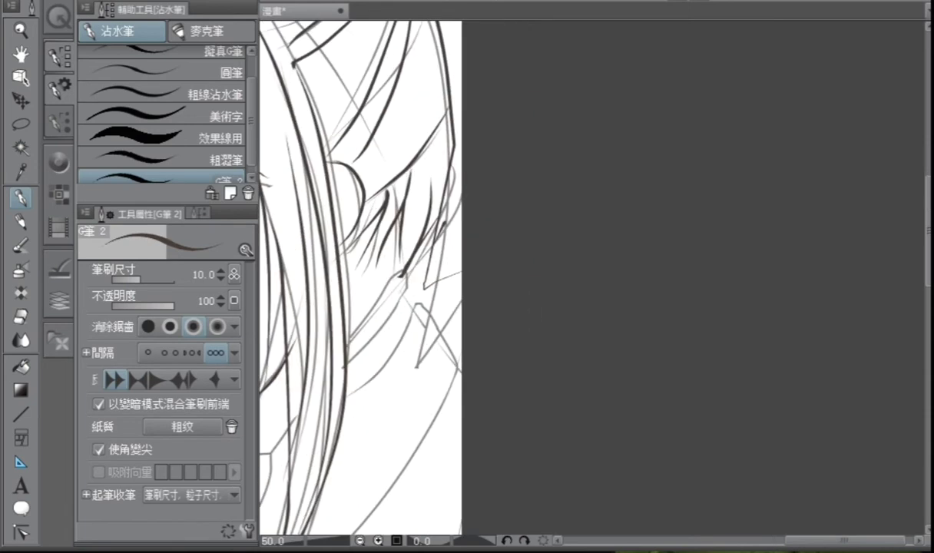
Ink short crossing strokes where the hair meets the nape of the neck
{"action": "left_click_drag", "start_coordinate": [402, 275], "coordinate": [424, 314]}
{"action": "scroll", "coordinate": [448, 281], "scroll_direction": "down", "scroll_amount": 2}
{"action": "scroll", "coordinate": [440, 274], "scroll_direction": "up", "scroll_amount": 2}
{"action": "left_click_drag", "start_coordinate": [428, 255], "coordinate": [390, 307]}
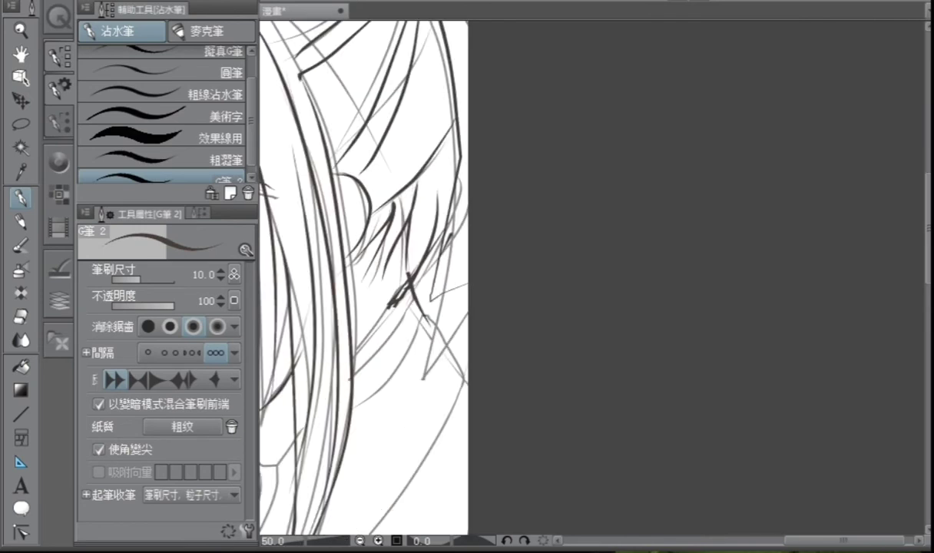
Ink the woman's facial profile from the forehead down to the underside of the nose
{"action": "scroll", "coordinate": [466, 359], "scroll_direction": "down", "scroll_amount": 2}
{"action": "scroll", "coordinate": [463, 369], "scroll_direction": "up", "scroll_amount": 2}
{"action": "scroll", "coordinate": [461, 315], "scroll_direction": "down", "scroll_amount": 2}
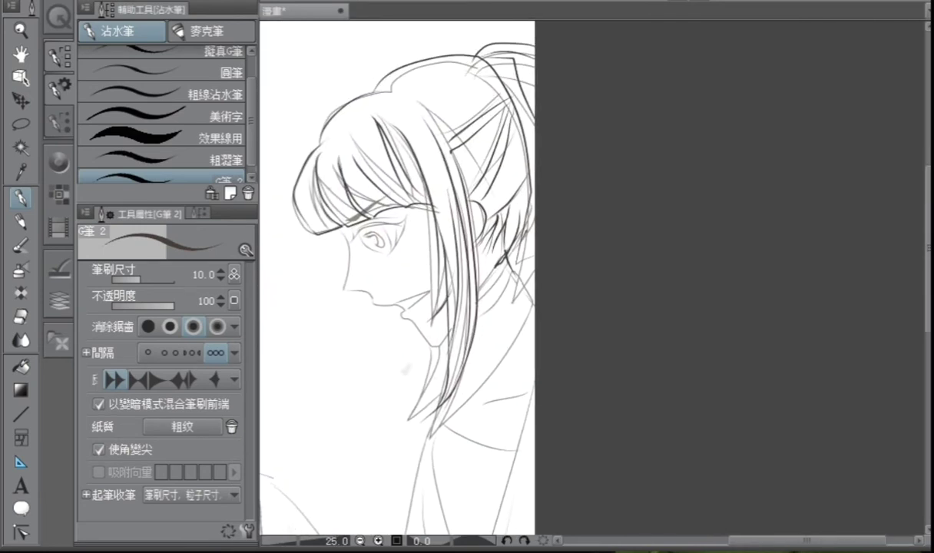
{"action": "scroll", "coordinate": [457, 333], "scroll_direction": "up", "scroll_amount": 2}
{"action": "scroll", "coordinate": [498, 240], "scroll_direction": "up", "scroll_amount": 2}
{"action": "mouse_move", "coordinate": [342, 178]}
{"action": "left_mouse_down"}
{"action": "mouse_move", "coordinate": [365, 207]}
{"action": "mouse_move", "coordinate": [370, 256]}
{"action": "left_mouse_up"}
{"action": "mouse_move", "coordinate": [357, 332]}
{"action": "left_mouse_down"}
{"action": "mouse_move", "coordinate": [424, 343]}
{"action": "mouse_move", "coordinate": [442, 364]}
{"action": "left_mouse_up"}
{"action": "left_click_drag", "start_coordinate": [563, 278], "coordinate": [549, 275]}
{"action": "left_click_drag", "start_coordinate": [549, 276], "coordinate": [490, 199]}
Ink the woman's smiling mouth, lips, chin and jaw line
{"action": "scroll", "coordinate": [429, 329], "scroll_direction": "up", "scroll_amount": 1}
{"action": "mouse_move", "coordinate": [327, 233]}
{"action": "left_mouse_down"}
{"action": "mouse_move", "coordinate": [373, 287]}
{"action": "mouse_move", "coordinate": [463, 324]}
{"action": "left_mouse_up"}
{"action": "mouse_move", "coordinate": [434, 291]}
{"action": "left_mouse_down"}
{"action": "mouse_move", "coordinate": [563, 248]}
{"action": "mouse_move", "coordinate": [492, 310]}
{"action": "left_mouse_up"}
{"action": "scroll", "coordinate": [667, 436], "scroll_direction": "up", "scroll_amount": 1}
{"action": "mouse_move", "coordinate": [361, 273]}
{"action": "left_mouse_down"}
{"action": "mouse_move", "coordinate": [383, 306]}
{"action": "mouse_move", "coordinate": [415, 308]}
{"action": "mouse_move", "coordinate": [439, 327]}
{"action": "mouse_move", "coordinate": [567, 461]}
{"action": "mouse_move", "coordinate": [636, 419]}
{"action": "left_mouse_up"}
{"action": "key", "text": "ctrl+z"}
{"action": "scroll", "coordinate": [636, 419], "scroll_direction": "down", "scroll_amount": 5}
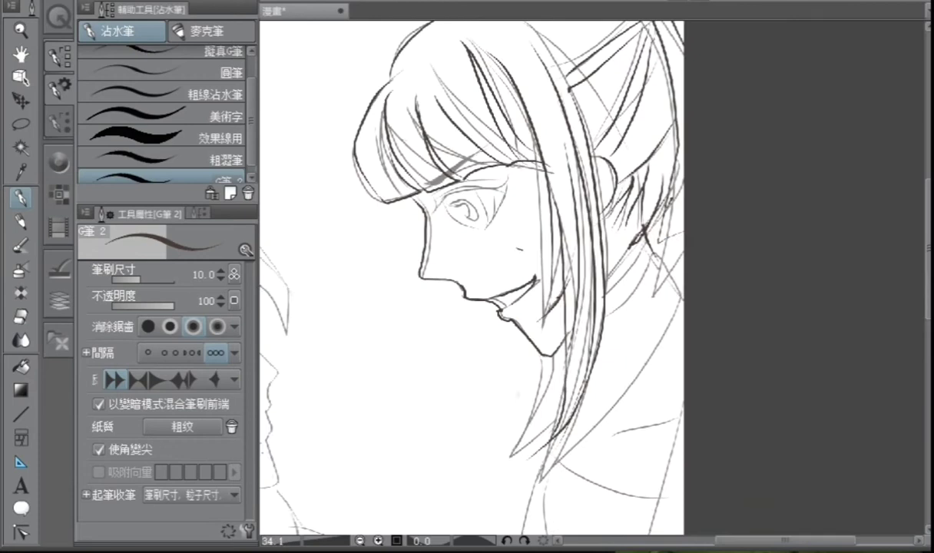
Ink the woman's eyebrow as a thick, filled stroke tapering toward its outer end
{"action": "scroll", "coordinate": [506, 233], "scroll_direction": "up", "scroll_amount": 3}
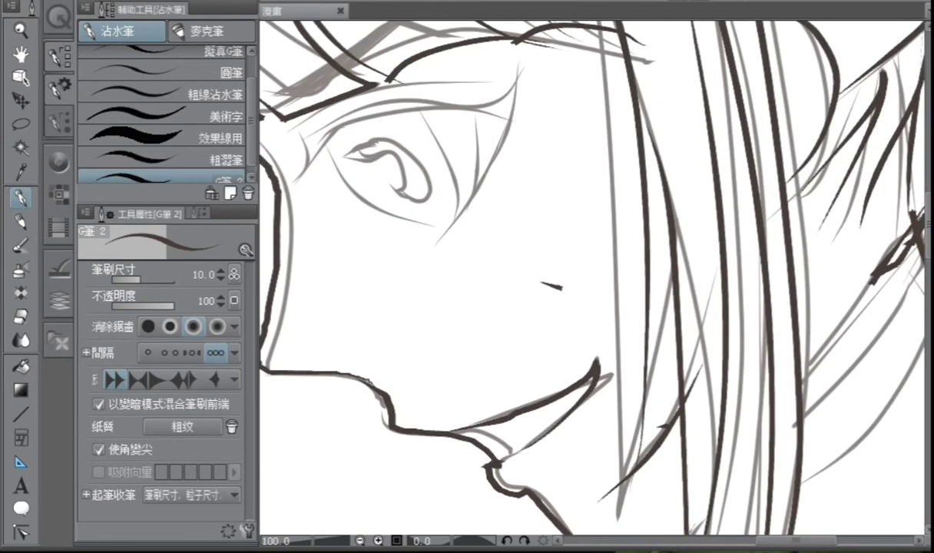
{"action": "key", "text": "e"}
{"action": "key", "text": "p"}
{"action": "left_click_drag", "start_coordinate": [586, 302], "coordinate": [665, 416]}
{"action": "left_click_drag", "start_coordinate": [357, 210], "coordinate": [520, 98]}
{"action": "key", "text": "ctrl+z"}
{"action": "left_click_drag", "start_coordinate": [375, 206], "coordinate": [511, 93]}
{"action": "left_click_drag", "start_coordinate": [367, 208], "coordinate": [538, 78]}
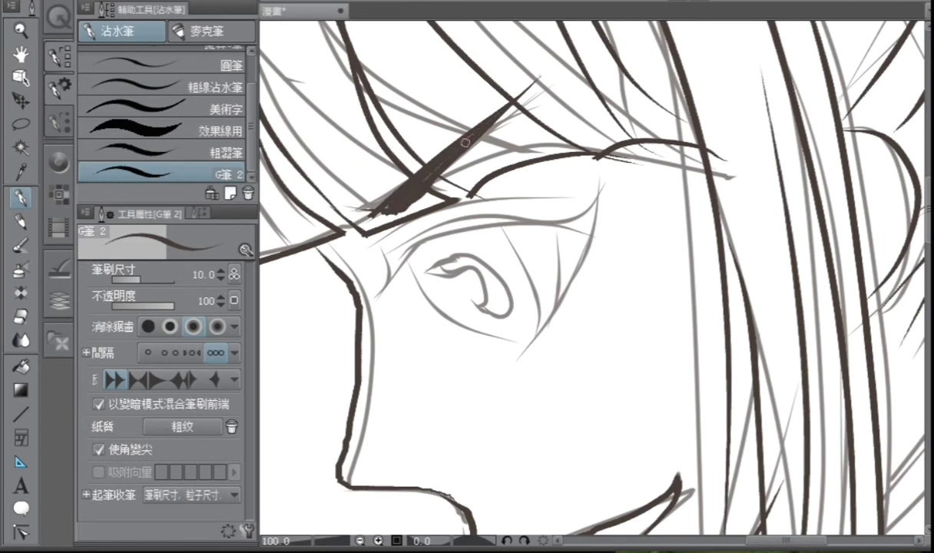
{"action": "left_click_drag", "start_coordinate": [470, 135], "coordinate": [417, 194]}
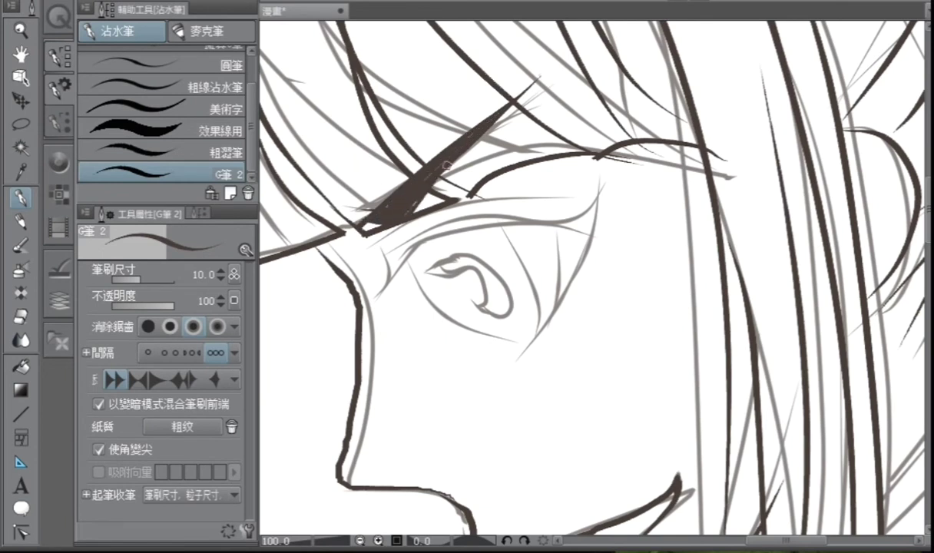
{"action": "key", "text": "ctrl+z"}
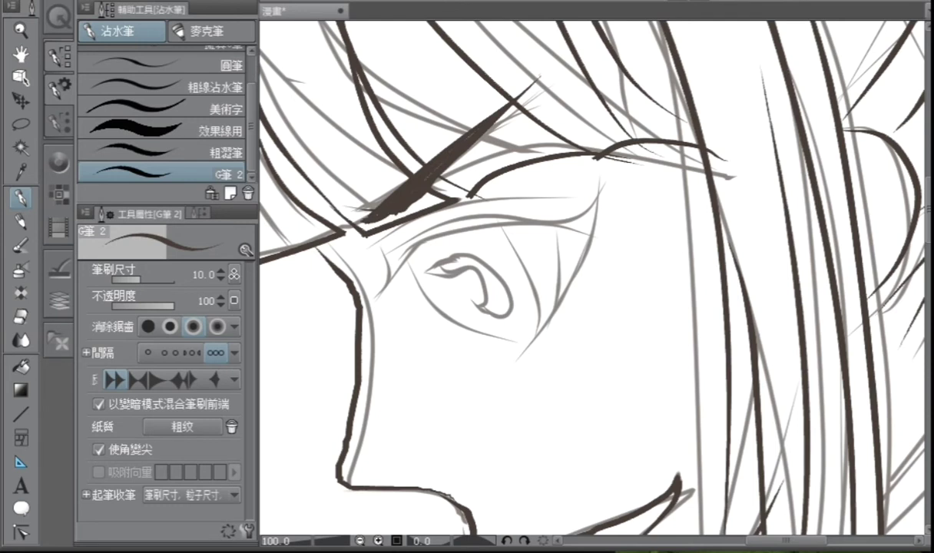
Ink the upper eyelid and outer eye corner, thickening them into heavy dark lashes
{"action": "scroll", "coordinate": [569, 223], "scroll_direction": "down", "scroll_amount": 3}
{"action": "scroll", "coordinate": [569, 223], "scroll_direction": "up", "scroll_amount": 2}
{"action": "mouse_move", "coordinate": [397, 194]}
{"action": "left_mouse_down"}
{"action": "mouse_move", "coordinate": [565, 169]}
{"action": "mouse_move", "coordinate": [561, 153]}
{"action": "mouse_move", "coordinate": [584, 118]}
{"action": "mouse_move", "coordinate": [522, 232]}
{"action": "left_mouse_up"}
{"action": "left_click_drag", "start_coordinate": [552, 162], "coordinate": [525, 229]}
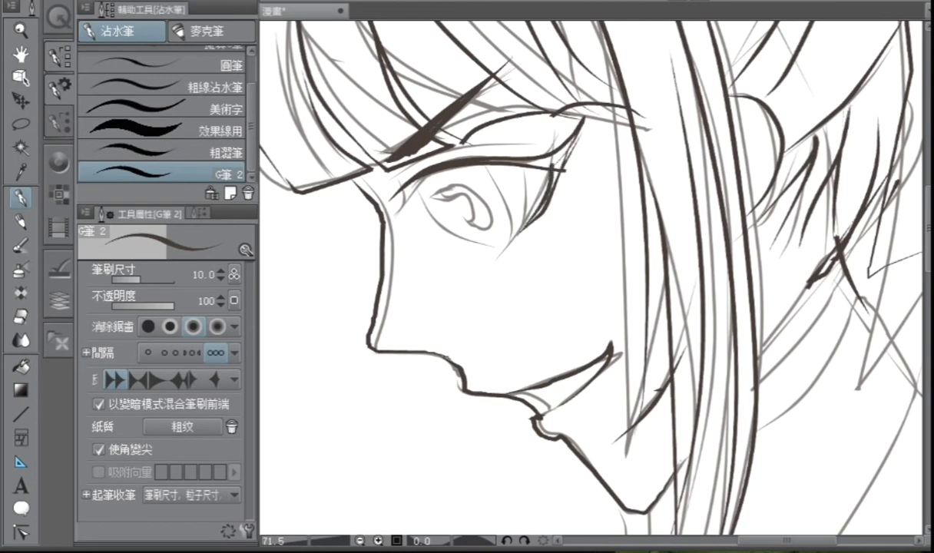
{"action": "mouse_move", "coordinate": [413, 196]}
{"action": "left_mouse_down"}
{"action": "mouse_move", "coordinate": [373, 186]}
{"action": "mouse_move", "coordinate": [500, 159]}
{"action": "left_mouse_up"}
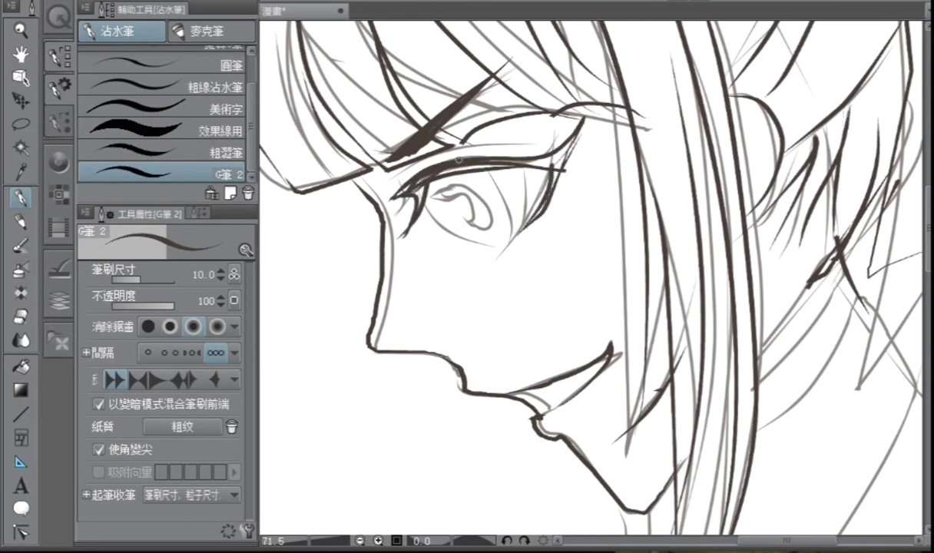
{"action": "left_click_drag", "start_coordinate": [580, 125], "coordinate": [555, 175]}
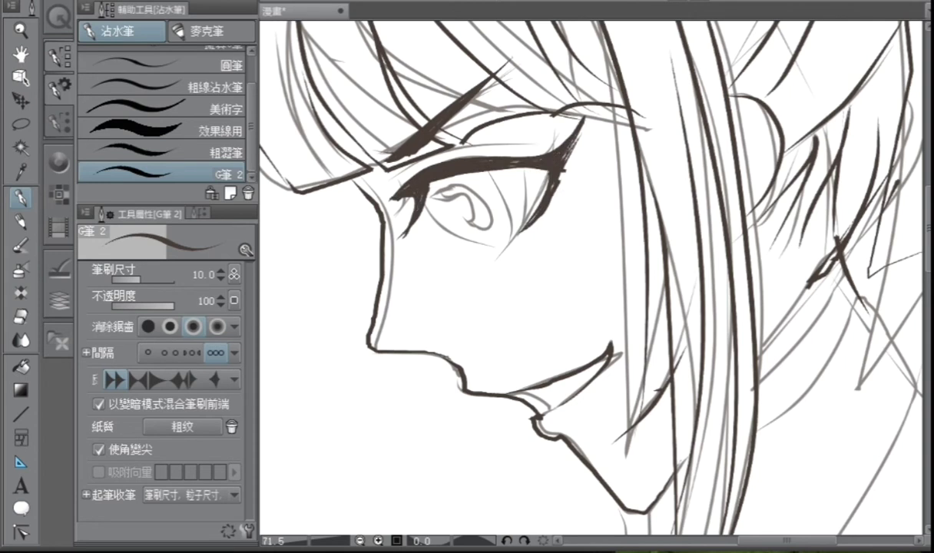
Ink the iris outline, the dark pupil with its highlight and the lower lashes
{"action": "mouse_move", "coordinate": [436, 192]}
{"action": "left_mouse_down"}
{"action": "mouse_move", "coordinate": [498, 245]}
{"action": "mouse_move", "coordinate": [489, 174]}
{"action": "mouse_move", "coordinate": [509, 245]}
{"action": "left_mouse_up"}
{"action": "key", "text": "ctrl+z"}
{"action": "mouse_move", "coordinate": [451, 202]}
{"action": "left_mouse_down"}
{"action": "mouse_move", "coordinate": [478, 189]}
{"action": "mouse_move", "coordinate": [497, 232]}
{"action": "left_mouse_up"}
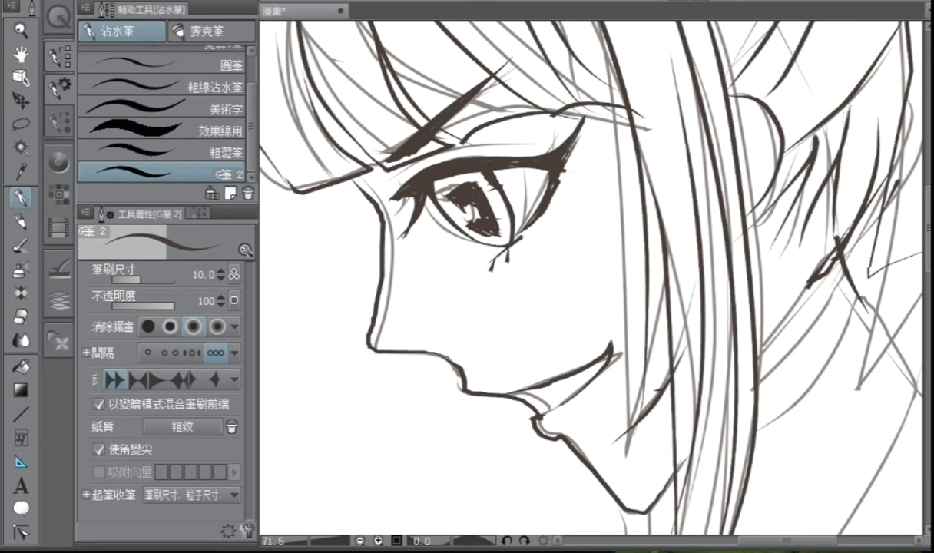
{"action": "left_click_drag", "start_coordinate": [588, 117], "coordinate": [561, 178]}
{"action": "key", "text": "ctrl+z"}
Erase the stray lash marks below the woman's eye and return to the pen
{"action": "key", "text": "ctrl+minus"}
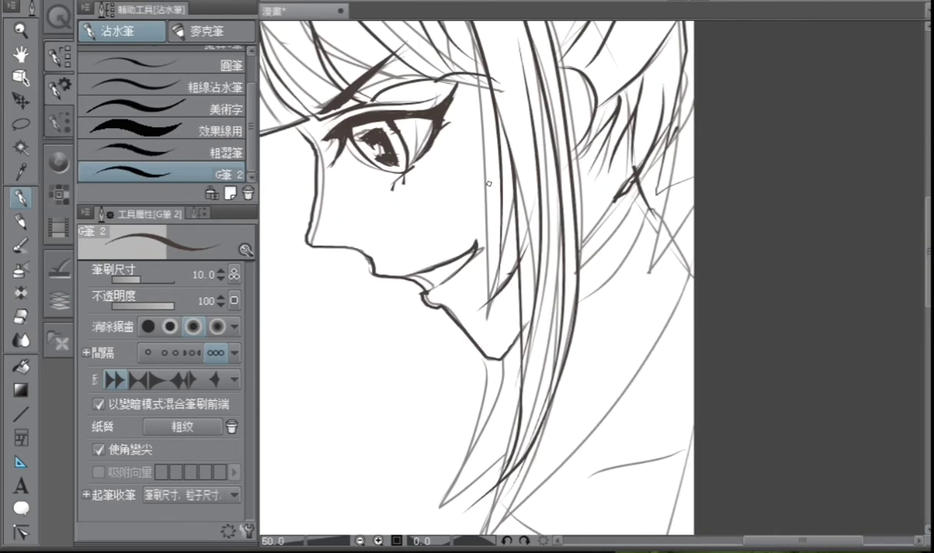
{"action": "left_click", "coordinate": [21, 317]}
{"action": "left_click_drag", "start_coordinate": [405, 183], "coordinate": [392, 187]}
{"action": "left_click", "coordinate": [21, 198]}
{"action": "scroll", "coordinate": [412, 227], "scroll_direction": "up", "scroll_amount": 2}
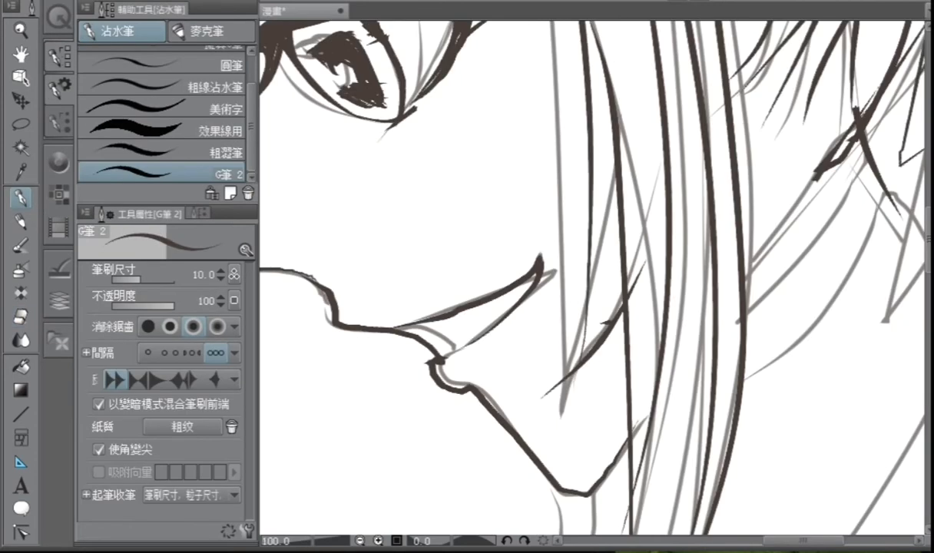
{"action": "scroll", "coordinate": [515, 357], "scroll_direction": "down", "scroll_amount": 4}
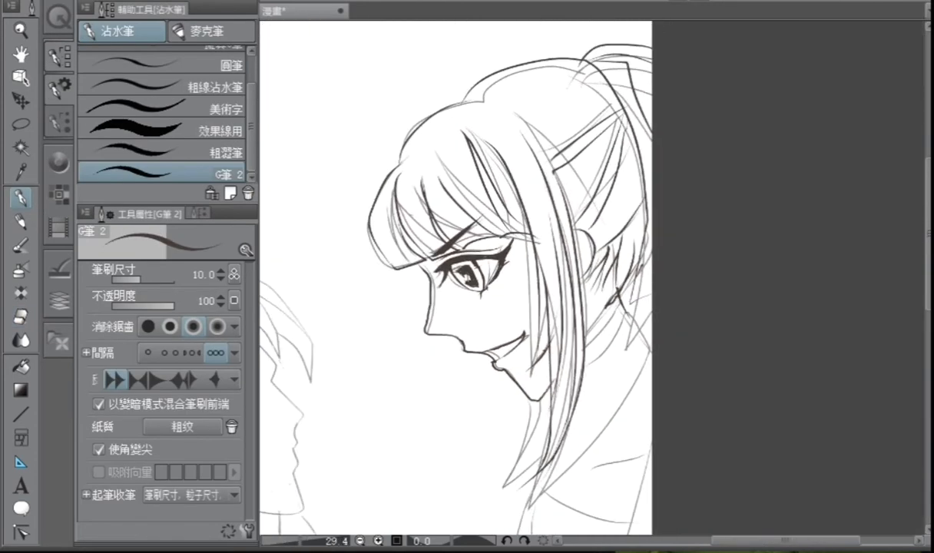
Ink the overlapping collar folds running from the nape down to the chest
{"action": "left_click_drag", "start_coordinate": [517, 357], "coordinate": [424, 207]}
{"action": "scroll", "coordinate": [484, 227], "scroll_direction": "up", "scroll_amount": 3}
{"action": "mouse_move", "coordinate": [566, 99]}
{"action": "left_mouse_down"}
{"action": "mouse_move", "coordinate": [487, 257]}
{"action": "mouse_move", "coordinate": [516, 203]}
{"action": "left_mouse_up"}
{"action": "mouse_move", "coordinate": [469, 316]}
{"action": "left_mouse_down"}
{"action": "mouse_move", "coordinate": [537, 236]}
{"action": "mouse_move", "coordinate": [610, 176]}
{"action": "mouse_move", "coordinate": [539, 230]}
{"action": "left_mouse_up"}
{"action": "mouse_move", "coordinate": [431, 380]}
{"action": "left_mouse_down"}
{"action": "mouse_move", "coordinate": [609, 171]}
{"action": "mouse_move", "coordinate": [549, 301]}
{"action": "left_mouse_up"}
{"action": "mouse_move", "coordinate": [610, 171]}
{"action": "left_mouse_down"}
{"action": "mouse_move", "coordinate": [544, 279]}
{"action": "mouse_move", "coordinate": [439, 369]}
{"action": "left_mouse_up"}
{"action": "left_click_drag", "start_coordinate": [408, 437], "coordinate": [448, 346]}
{"action": "scroll", "coordinate": [515, 358], "scroll_direction": "down", "scroll_amount": 2}
{"action": "scroll", "coordinate": [602, 277], "scroll_direction": "up", "scroll_amount": 5}
{"action": "scroll", "coordinate": [430, 276], "scroll_direction": "down", "scroll_amount": 3}
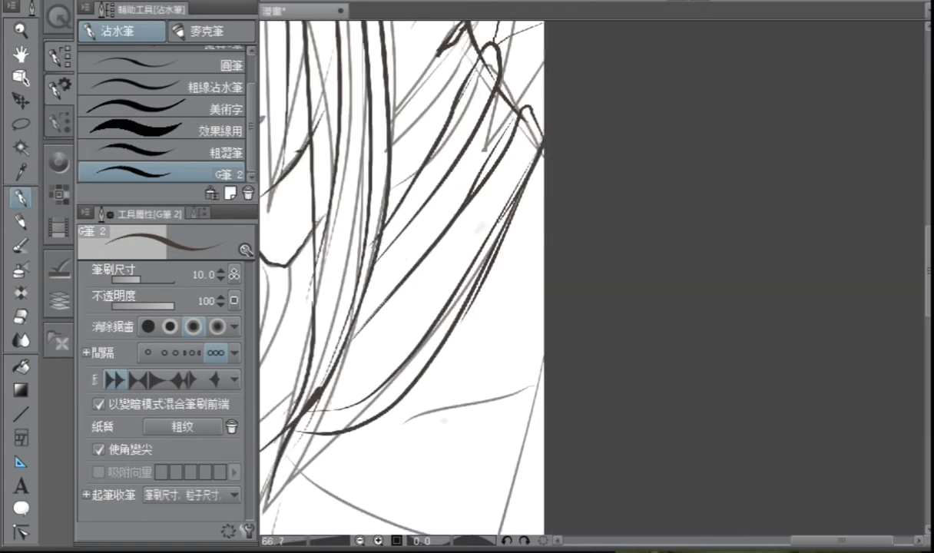
Refine the collar lines and ink the woman's upper arm and bent sleeve outline
{"action": "left_click_drag", "start_coordinate": [426, 278], "coordinate": [374, 354]}
{"action": "left_click_drag", "start_coordinate": [441, 238], "coordinate": [427, 296]}
{"action": "scroll", "coordinate": [462, 277], "scroll_direction": "down", "scroll_amount": 2}
{"action": "scroll", "coordinate": [430, 338], "scroll_direction": "up", "scroll_amount": 2}
{"action": "mouse_move", "coordinate": [461, 261]}
{"action": "left_mouse_down"}
{"action": "mouse_move", "coordinate": [469, 320]}
{"action": "mouse_move", "coordinate": [458, 223]}
{"action": "left_mouse_up"}
{"action": "scroll", "coordinate": [489, 324], "scroll_direction": "down", "scroll_amount": 2}
{"action": "mouse_move", "coordinate": [531, 394]}
{"action": "left_mouse_down"}
{"action": "mouse_move", "coordinate": [520, 344]}
{"action": "mouse_move", "coordinate": [553, 233]}
{"action": "mouse_move", "coordinate": [524, 376]}
{"action": "mouse_move", "coordinate": [567, 221]}
{"action": "left_mouse_up"}
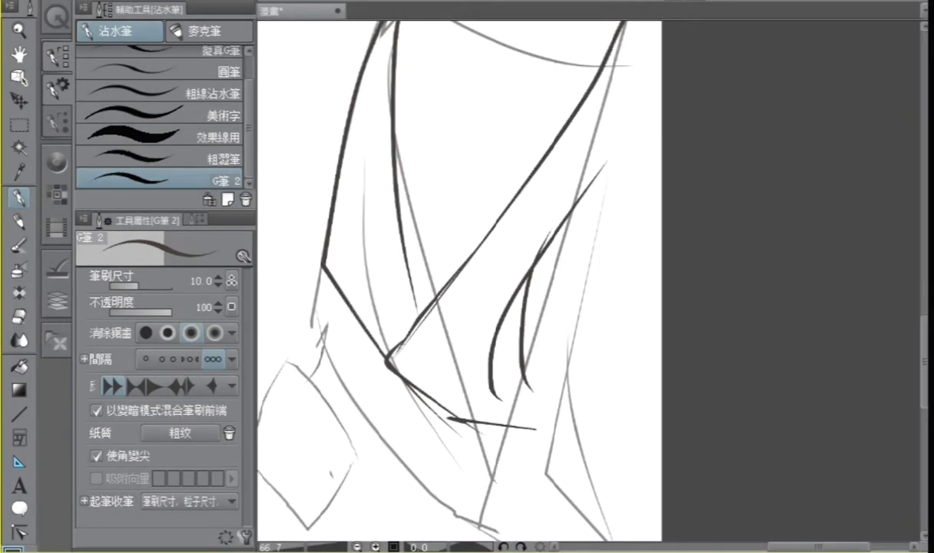
Ink the inner sleeve fold and the garment edges beside the elbow and below it
{"action": "key", "text": "ctrl+z"}
{"action": "scroll", "coordinate": [567, 388], "scroll_direction": "down", "scroll_amount": 3}
{"action": "scroll", "coordinate": [567, 388], "scroll_direction": "up", "scroll_amount": 2}
{"action": "left_click_drag", "start_coordinate": [395, 173], "coordinate": [418, 314]}
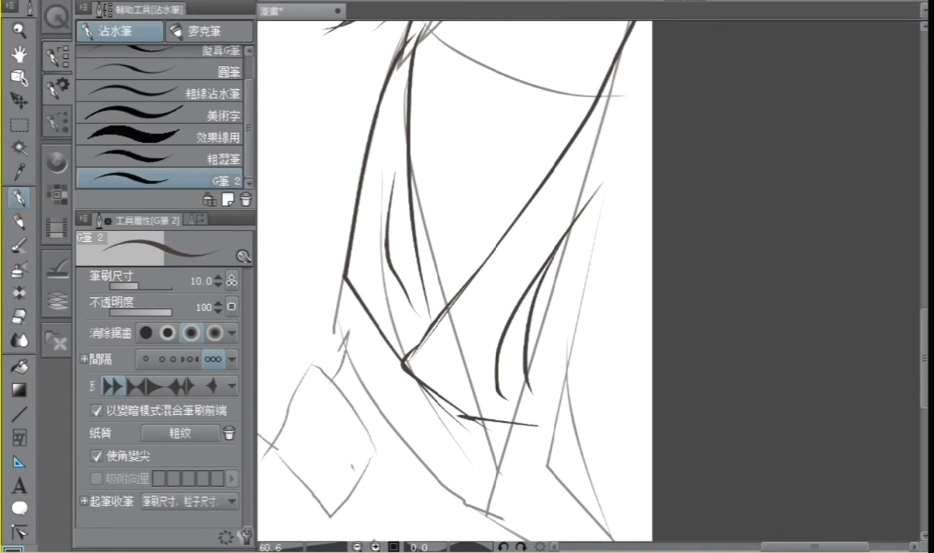
{"action": "mouse_move", "coordinate": [650, 286]}
{"action": "left_mouse_down"}
{"action": "mouse_move", "coordinate": [607, 399]}
{"action": "mouse_move", "coordinate": [652, 419]}
{"action": "left_mouse_up"}
{"action": "left_click_drag", "start_coordinate": [586, 415], "coordinate": [523, 538]}
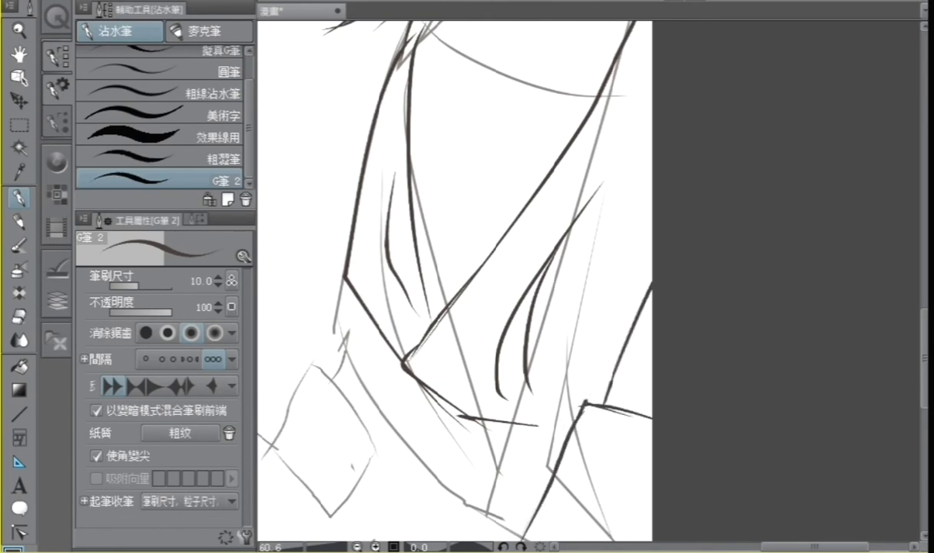
Ink the banded cuff at the end of the woman's sleeve, including its double rim
{"action": "left_click_drag", "start_coordinate": [355, 316], "coordinate": [520, 288]}
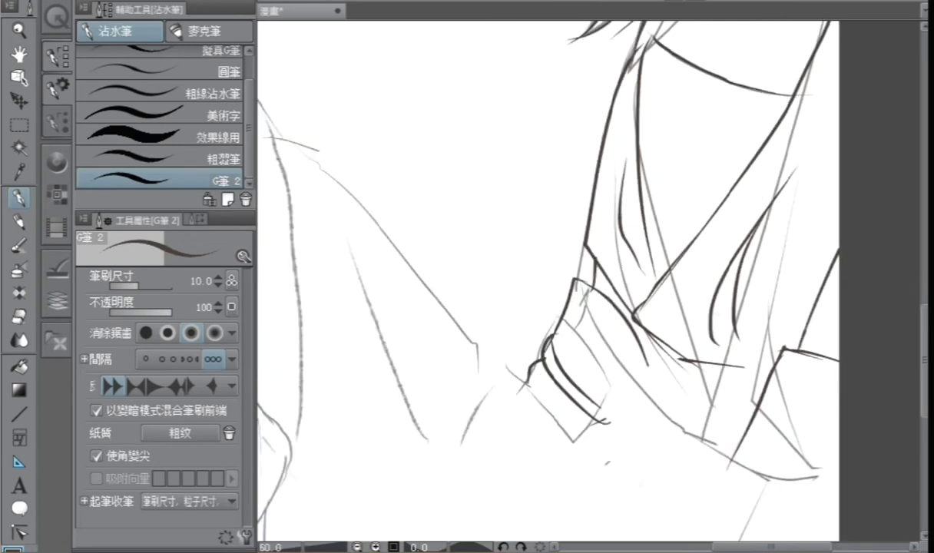
{"action": "left_click_drag", "start_coordinate": [477, 292], "coordinate": [300, 240]}
{"action": "mouse_move", "coordinate": [607, 300]}
{"action": "left_mouse_down"}
{"action": "mouse_move", "coordinate": [640, 372]}
{"action": "mouse_move", "coordinate": [538, 437]}
{"action": "left_mouse_up"}
{"action": "left_click_drag", "start_coordinate": [501, 389], "coordinate": [493, 438]}
{"action": "key", "text": "ctrl+z"}
{"action": "mouse_move", "coordinate": [498, 392]}
{"action": "left_mouse_down"}
{"action": "mouse_move", "coordinate": [558, 438]}
{"action": "mouse_move", "coordinate": [521, 441]}
{"action": "left_mouse_up"}
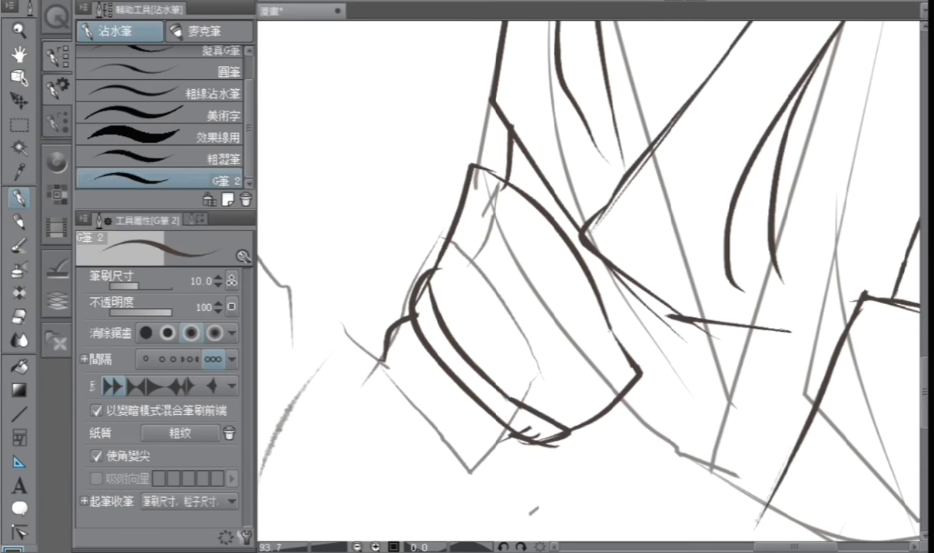
{"action": "scroll", "coordinate": [559, 366], "scroll_direction": "down", "scroll_amount": 7}
{"action": "scroll", "coordinate": [560, 367], "scroll_direction": "up", "scroll_amount": 3}
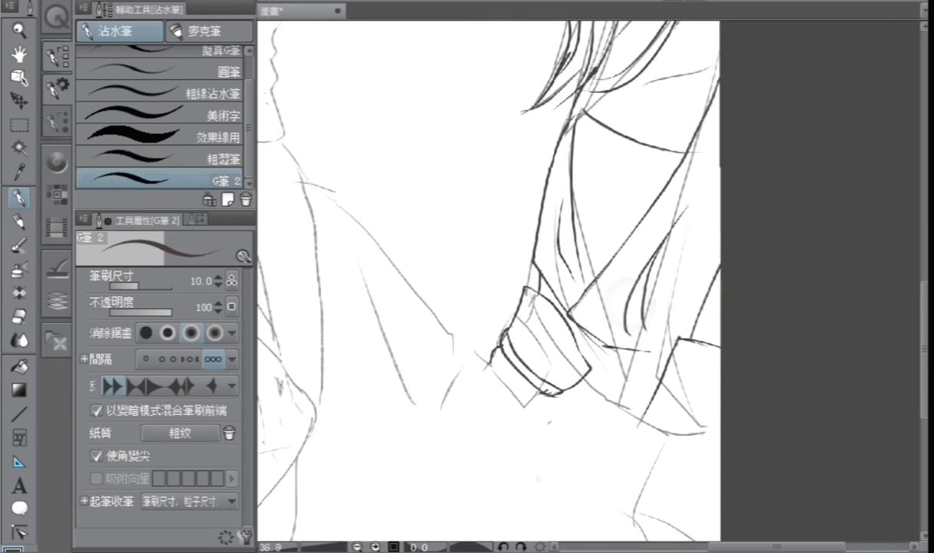
Ink the tapering shape below the cuff and the ragged cloth folds at the waist
{"action": "left_click_drag", "start_coordinate": [548, 399], "coordinate": [529, 487]}
{"action": "scroll", "coordinate": [623, 415], "scroll_direction": "down", "scroll_amount": 3}
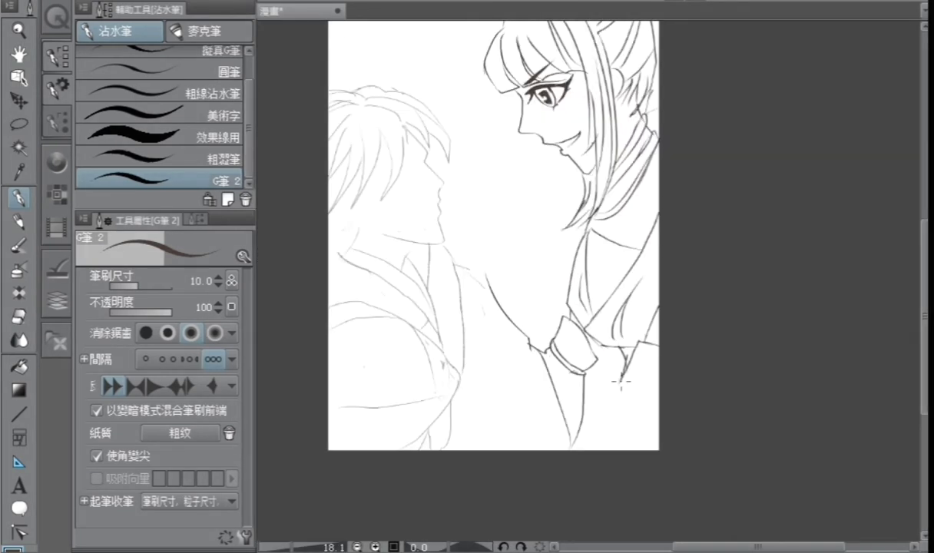
{"action": "scroll", "coordinate": [632, 426], "scroll_direction": "up", "scroll_amount": 3}
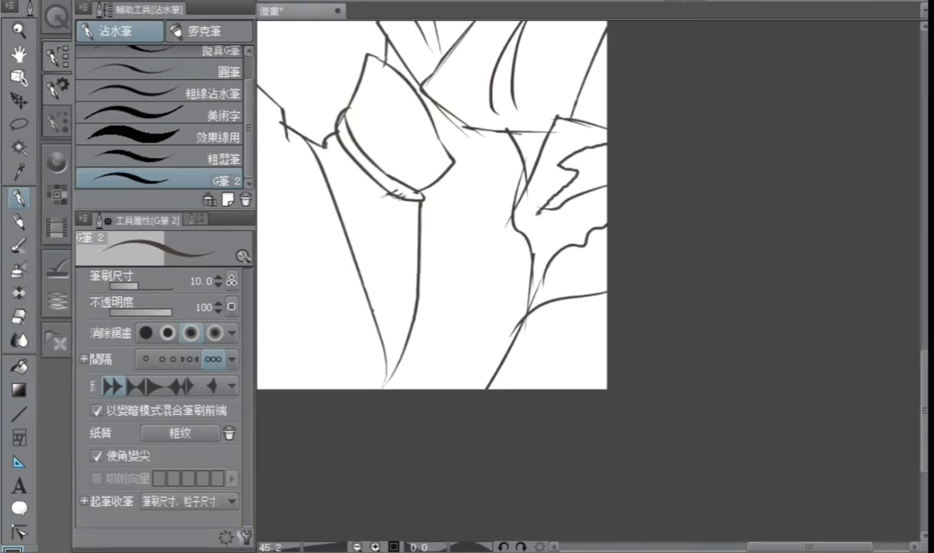
{"action": "scroll", "coordinate": [632, 427], "scroll_direction": "down", "scroll_amount": 4}
{"action": "scroll", "coordinate": [632, 426], "scroll_direction": "up", "scroll_amount": 4}
{"action": "scroll", "coordinate": [632, 427], "scroll_direction": "down", "scroll_amount": 4}
{"action": "scroll", "coordinate": [632, 427], "scroll_direction": "up", "scroll_amount": 4}
{"action": "scroll", "coordinate": [632, 427], "scroll_direction": "down", "scroll_amount": 3}
Erase the curved seam across the woman's upper sleeve and redraw it with the pen
{"action": "left_click", "coordinate": [21, 313]}
{"action": "scroll", "coordinate": [565, 254], "scroll_direction": "up", "scroll_amount": 2}
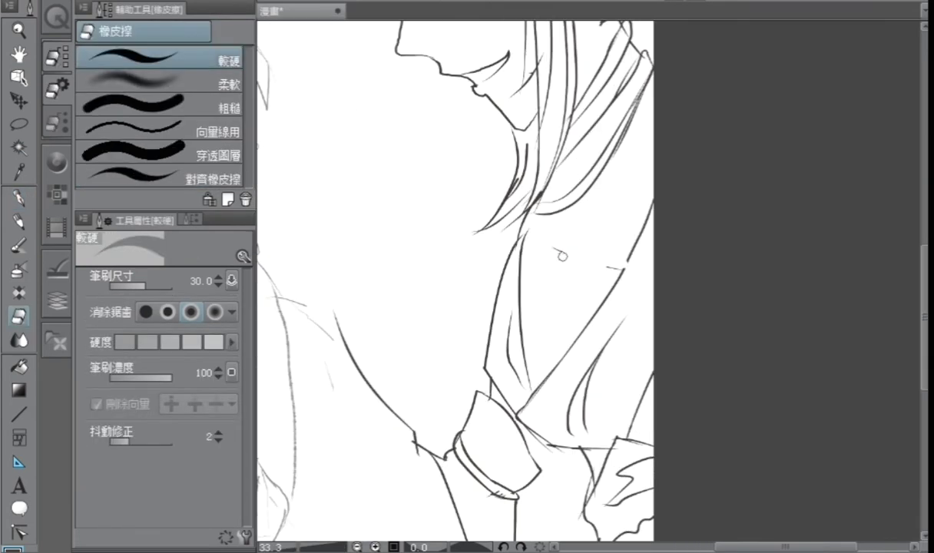
{"action": "key", "text": "p"}
{"action": "scroll", "coordinate": [609, 277], "scroll_direction": "down", "scroll_amount": 3}
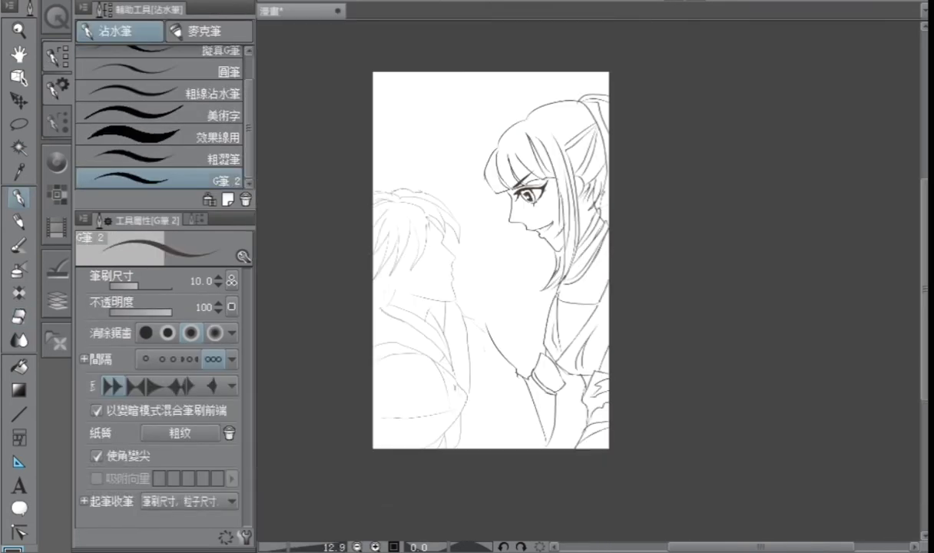
Ink the two overlapping fringe strands falling over the man's forehead
{"action": "scroll", "coordinate": [569, 233], "scroll_direction": "up", "scroll_amount": 3}
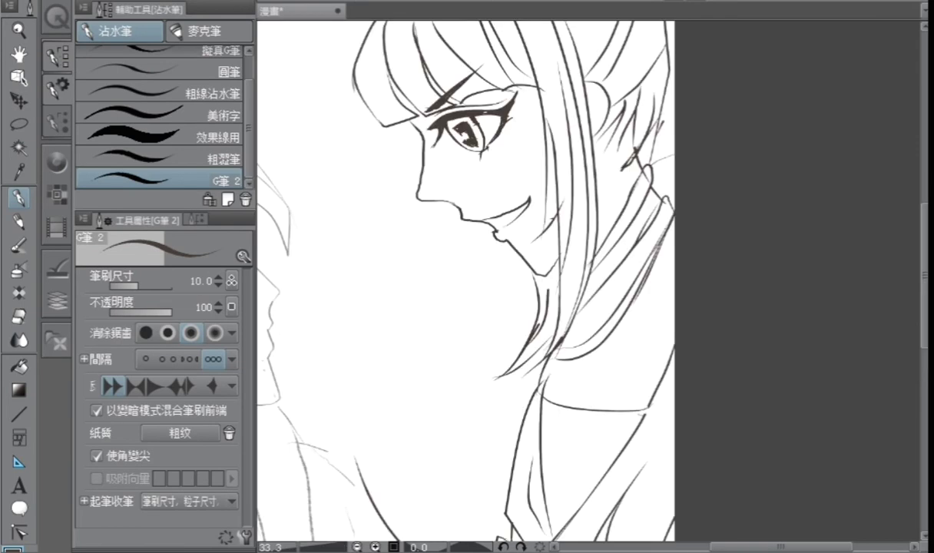
{"action": "scroll", "coordinate": [603, 281], "scroll_direction": "down", "scroll_amount": 2}
{"action": "scroll", "coordinate": [590, 280], "scroll_direction": "up", "scroll_amount": 1}
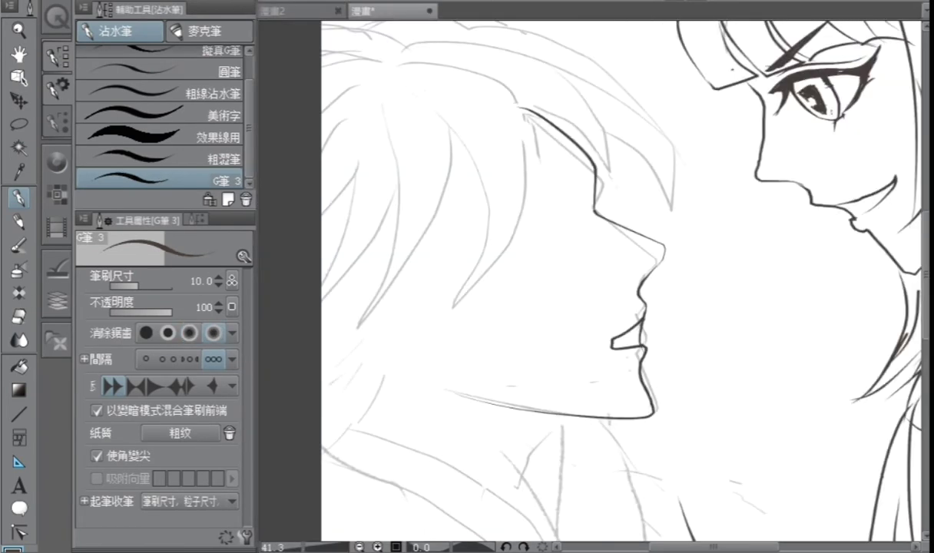
{"action": "scroll", "coordinate": [505, 179], "scroll_direction": "up", "scroll_amount": 2}
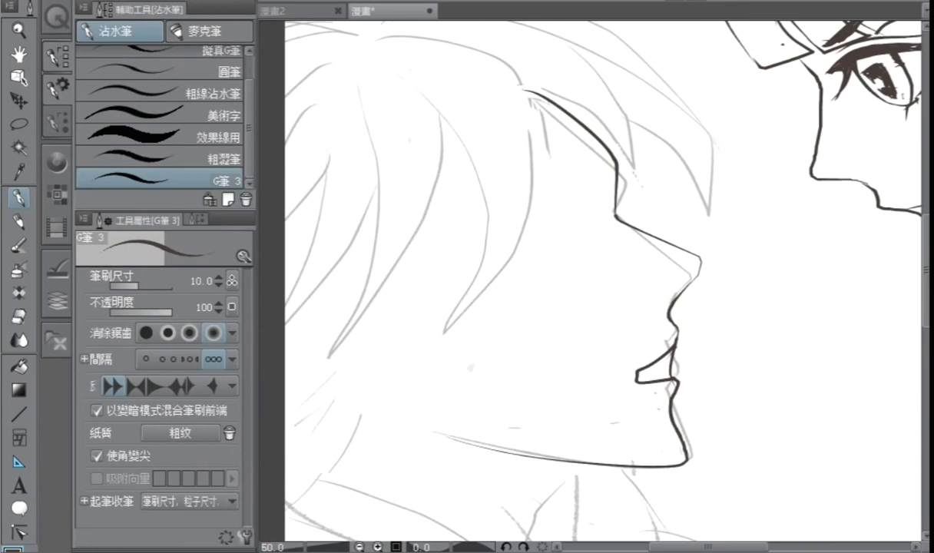
{"action": "left_click_drag", "start_coordinate": [456, 194], "coordinate": [594, 290]}
{"action": "left_click_drag", "start_coordinate": [476, 136], "coordinate": [594, 292]}
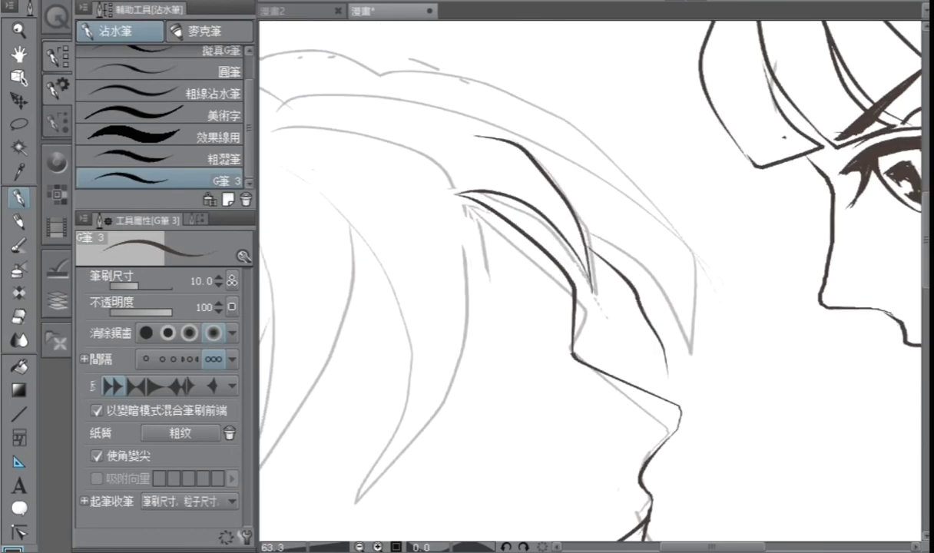
Ink the longer outer fringe locks sweeping from the man's crown down in front of his brow, redoing the inner edge
{"action": "left_click_drag", "start_coordinate": [585, 248], "coordinate": [653, 361]}
{"action": "key", "text": "ctrl+z"}
{"action": "mouse_move", "coordinate": [567, 233]}
{"action": "left_mouse_down"}
{"action": "mouse_move", "coordinate": [669, 351]}
{"action": "mouse_move", "coordinate": [674, 395]}
{"action": "mouse_move", "coordinate": [669, 300]}
{"action": "mouse_move", "coordinate": [476, 110]}
{"action": "mouse_move", "coordinate": [358, 108]}
{"action": "left_mouse_up"}
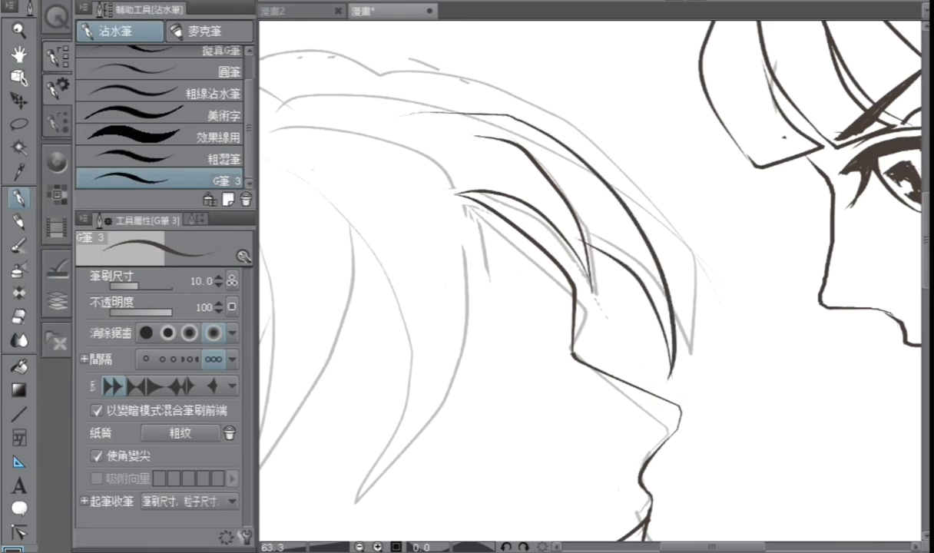
{"action": "mouse_move", "coordinate": [657, 264]}
{"action": "left_mouse_down"}
{"action": "mouse_move", "coordinate": [640, 234]}
{"action": "mouse_move", "coordinate": [298, 46]}
{"action": "left_mouse_up"}
{"action": "scroll", "coordinate": [367, 231], "scroll_direction": "down", "scroll_amount": 1}
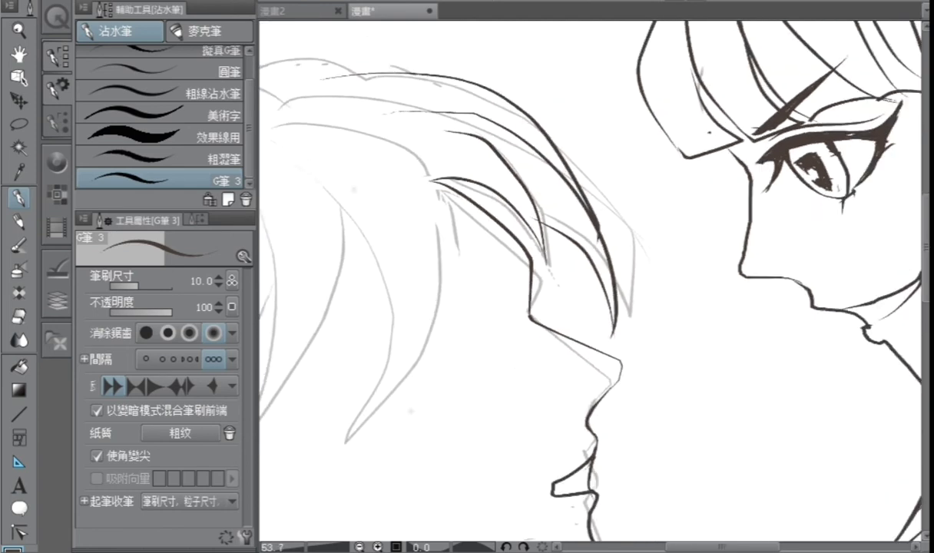
Ink the crown strands on top of the man's head, undoing poor strokes, and extend the outer fringe lock back to the crown
{"action": "left_click_drag", "start_coordinate": [366, 231], "coordinate": [492, 230]}
{"action": "left_click_drag", "start_coordinate": [479, 87], "coordinate": [402, 70]}
{"action": "key", "text": "ctrl+z"}
{"action": "left_click_drag", "start_coordinate": [464, 83], "coordinate": [354, 67]}
{"action": "key", "text": "ctrl+z"}
{"action": "mouse_move", "coordinate": [299, 81]}
{"action": "left_mouse_down"}
{"action": "mouse_move", "coordinate": [432, 129]}
{"action": "mouse_move", "coordinate": [531, 111]}
{"action": "mouse_move", "coordinate": [619, 124]}
{"action": "left_mouse_up"}
{"action": "key", "text": "ctrl+z"}
{"action": "scroll", "coordinate": [531, 137], "scroll_direction": "up", "scroll_amount": 2}
{"action": "left_click_drag", "start_coordinate": [333, 97], "coordinate": [661, 104]}
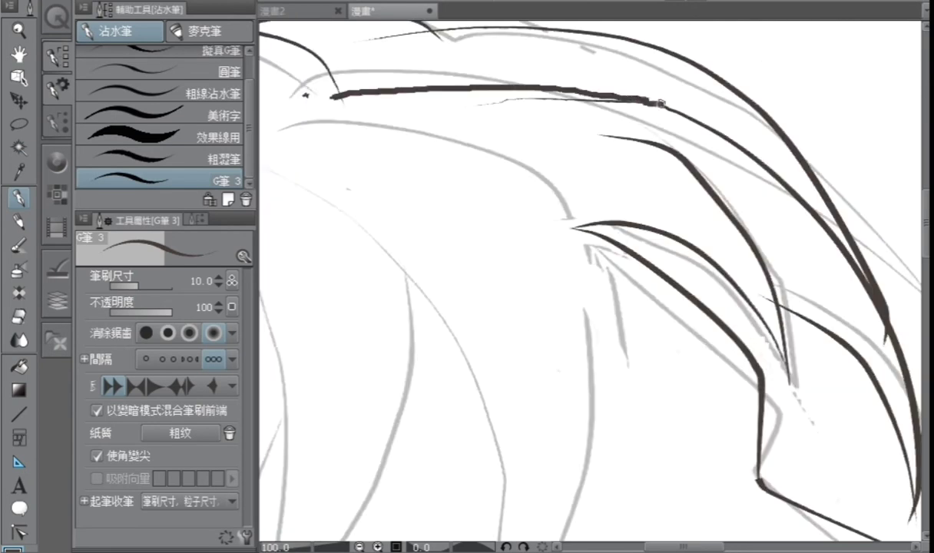
Erase the stray line ends around the extended strand at the top of the man's hair
{"action": "key", "text": "e"}
{"action": "left_click_drag", "start_coordinate": [605, 112], "coordinate": [633, 117]}
{"action": "scroll", "coordinate": [564, 171], "scroll_direction": "down", "scroll_amount": 2}
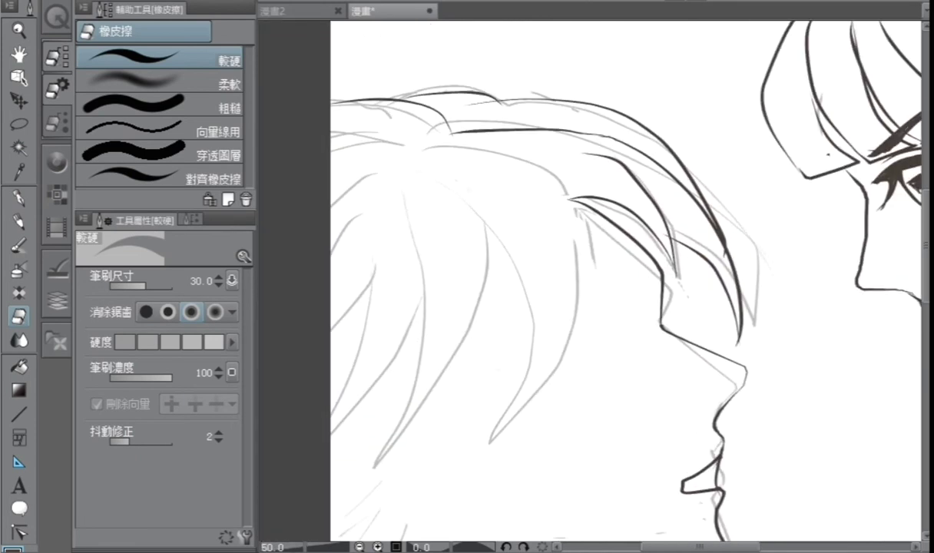
{"action": "left_click_drag", "start_coordinate": [564, 172], "coordinate": [562, 181]}
Ink the parting strand at the man's crown and the pointed lock hanging over his temple
{"action": "key", "text": "p"}
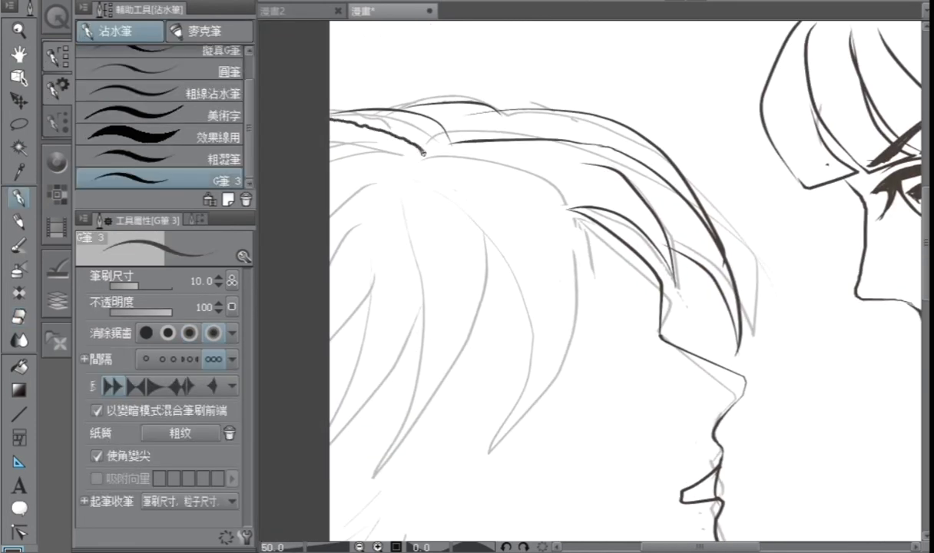
{"action": "key", "text": "ctrl+minus"}
{"action": "scroll", "coordinate": [441, 384], "scroll_direction": "up", "scroll_amount": 1}
{"action": "mouse_move", "coordinate": [394, 99]}
{"action": "left_mouse_down"}
{"action": "mouse_move", "coordinate": [496, 119]}
{"action": "mouse_move", "coordinate": [472, 343]}
{"action": "mouse_move", "coordinate": [458, 346]}
{"action": "left_mouse_up"}
{"action": "mouse_move", "coordinate": [384, 96]}
{"action": "left_mouse_down"}
{"action": "mouse_move", "coordinate": [451, 224]}
{"action": "mouse_move", "coordinate": [459, 362]}
{"action": "left_mouse_up"}
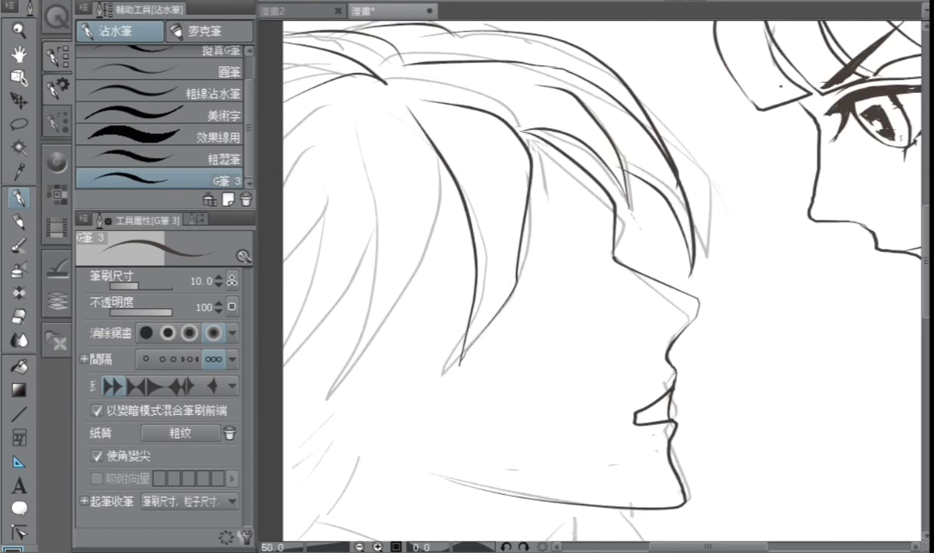
Ink the long side locks beside the man's temple, undoing and redrawing the first strand
{"action": "scroll", "coordinate": [599, 281], "scroll_direction": "down", "scroll_amount": 1}
{"action": "mouse_move", "coordinate": [347, 120]}
{"action": "left_mouse_down"}
{"action": "mouse_move", "coordinate": [396, 235]}
{"action": "mouse_move", "coordinate": [384, 377]}
{"action": "mouse_move", "coordinate": [371, 415]}
{"action": "left_mouse_up"}
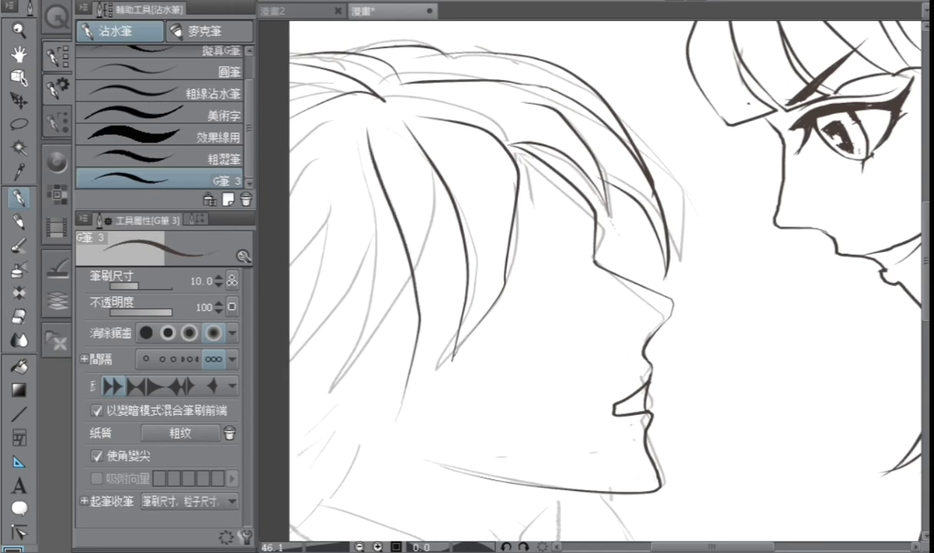
{"action": "key", "text": "ctrl+z"}
{"action": "mouse_move", "coordinate": [457, 198]}
{"action": "left_mouse_down"}
{"action": "mouse_move", "coordinate": [433, 329]}
{"action": "mouse_move", "coordinate": [408, 382]}
{"action": "mouse_move", "coordinate": [453, 293]}
{"action": "mouse_move", "coordinate": [397, 391]}
{"action": "left_mouse_up"}
{"action": "scroll", "coordinate": [599, 280], "scroll_direction": "down", "scroll_amount": 1}
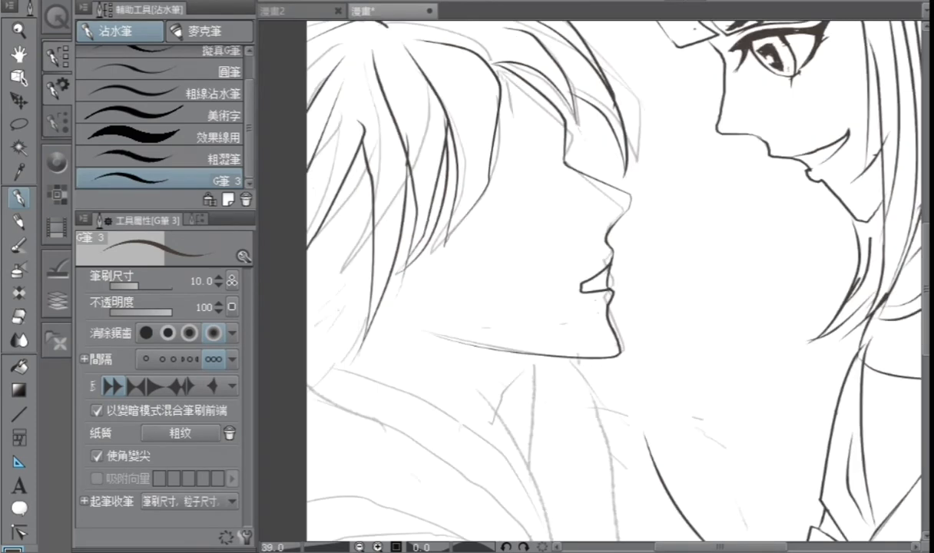
Ink the tapered hair strands at the man's nape near the canvas edge
{"action": "key", "text": "ctrl+z"}
{"action": "mouse_move", "coordinate": [329, 274]}
{"action": "left_mouse_down"}
{"action": "mouse_move", "coordinate": [350, 339]}
{"action": "mouse_move", "coordinate": [308, 394]}
{"action": "left_mouse_up"}
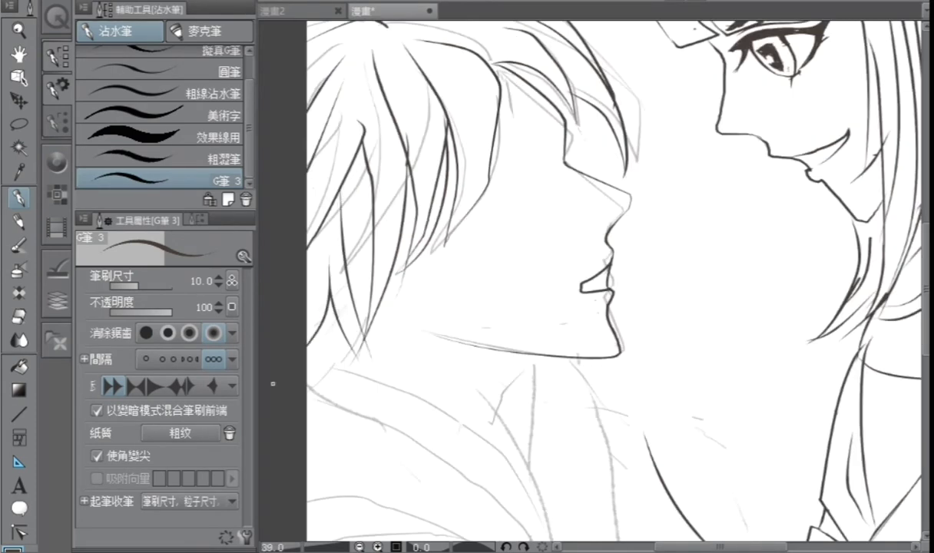
{"action": "left_click_drag", "start_coordinate": [346, 342], "coordinate": [339, 381]}
{"action": "left_click_drag", "start_coordinate": [346, 353], "coordinate": [375, 363]}
{"action": "left_click_drag", "start_coordinate": [305, 316], "coordinate": [318, 340]}
{"action": "scroll", "coordinate": [367, 304], "scroll_direction": "down", "scroll_amount": 2}
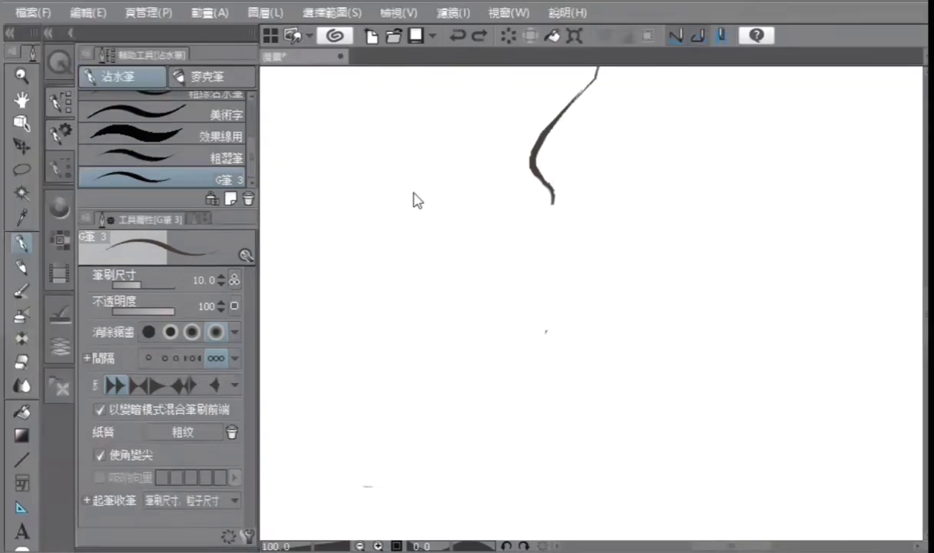
Redraw the man's lips and the contour down to his chin
{"action": "mouse_move", "coordinate": [554, 201]}
{"action": "left_mouse_down"}
{"action": "mouse_move", "coordinate": [528, 240]}
{"action": "mouse_move", "coordinate": [499, 453]}
{"action": "left_mouse_up"}
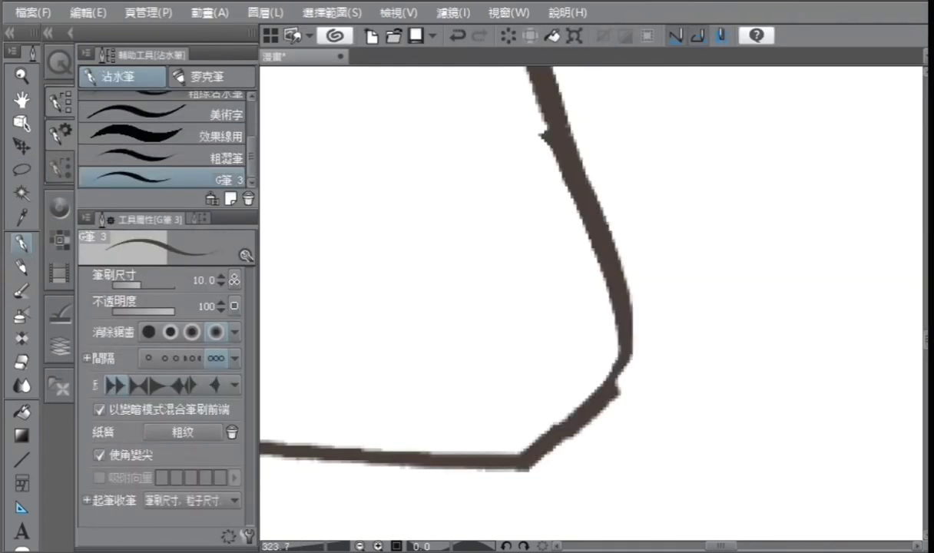
{"action": "left_click_drag", "start_coordinate": [538, 62], "coordinate": [626, 354]}
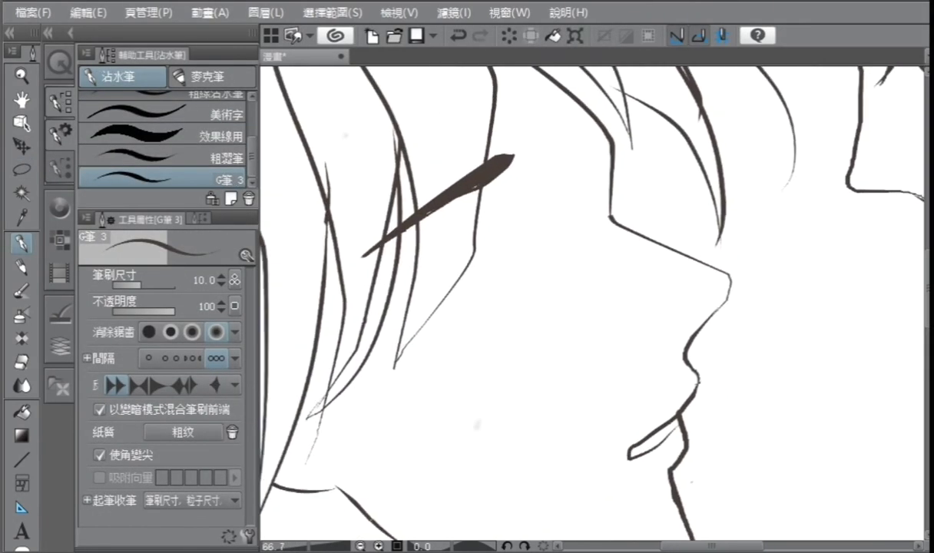
Ink the double-edged upper lash outline of the man's eye, its lower corner and the eyelid crease
{"action": "scroll", "coordinate": [438, 283], "scroll_direction": "up", "scroll_amount": 1}
{"action": "mouse_move", "coordinate": [575, 193]}
{"action": "left_mouse_down"}
{"action": "mouse_move", "coordinate": [451, 391]}
{"action": "mouse_move", "coordinate": [586, 415]}
{"action": "left_mouse_up"}
{"action": "left_click_drag", "start_coordinate": [552, 163], "coordinate": [648, 173]}
{"action": "mouse_move", "coordinate": [408, 331]}
{"action": "left_mouse_down"}
{"action": "mouse_move", "coordinate": [385, 456]}
{"action": "mouse_move", "coordinate": [587, 462]}
{"action": "left_mouse_up"}
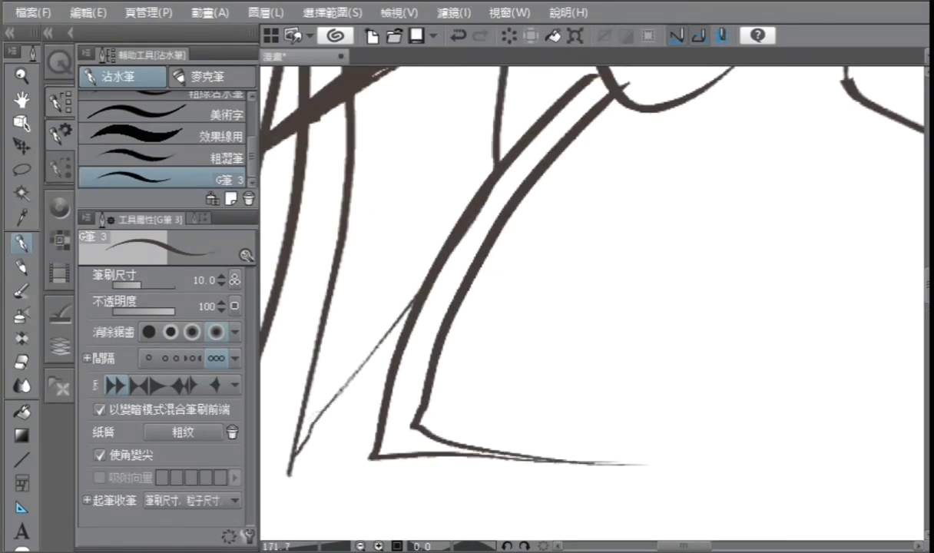
{"action": "scroll", "coordinate": [490, 348], "scroll_direction": "down", "scroll_amount": 2}
{"action": "mouse_move", "coordinate": [564, 92]}
{"action": "left_mouse_down"}
{"action": "mouse_move", "coordinate": [459, 176]}
{"action": "mouse_move", "coordinate": [325, 382]}
{"action": "left_mouse_up"}
Fill the man's upper lash shape solid and touch up its tapering lower corner with the pen
{"action": "key", "text": "g"}
{"action": "mouse_move", "coordinate": [547, 144]}
{"action": "left_mouse_down"}
{"action": "mouse_move", "coordinate": [518, 176]}
{"action": "mouse_move", "coordinate": [486, 413]}
{"action": "left_mouse_up"}
{"action": "left_click", "coordinate": [17, 247]}
{"action": "scroll", "coordinate": [502, 431], "scroll_direction": "up", "scroll_amount": 4}
{"action": "left_click_drag", "start_coordinate": [411, 371], "coordinate": [572, 406]}
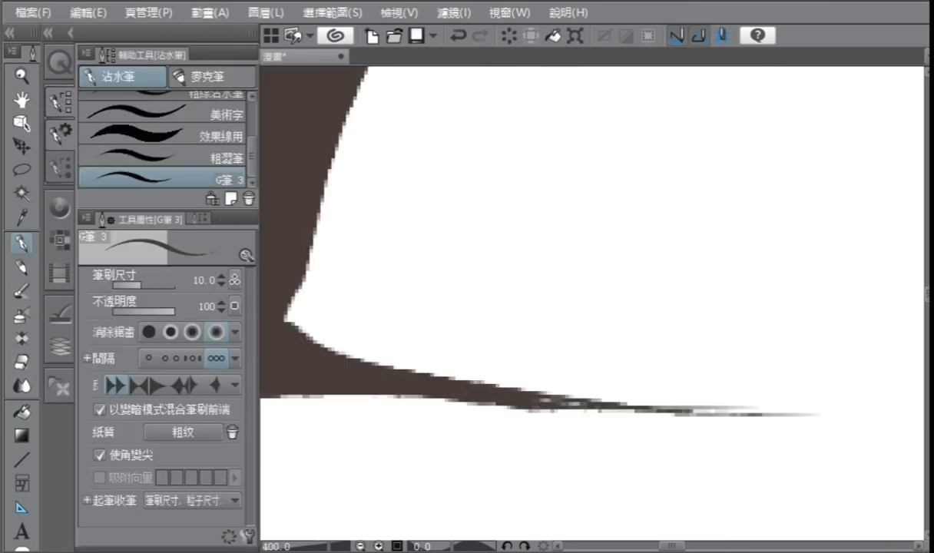
Ink the oval iris outline below the man's upper lash and thicken the lash's outer end
{"action": "scroll", "coordinate": [415, 356], "scroll_direction": "down", "scroll_amount": 4}
{"action": "scroll", "coordinate": [454, 234], "scroll_direction": "up", "scroll_amount": 2}
{"action": "scroll", "coordinate": [415, 323], "scroll_direction": "down", "scroll_amount": 1}
{"action": "mouse_move", "coordinate": [484, 173]}
{"action": "left_mouse_down"}
{"action": "mouse_move", "coordinate": [465, 277]}
{"action": "mouse_move", "coordinate": [443, 219]}
{"action": "left_mouse_up"}
{"action": "scroll", "coordinate": [444, 275], "scroll_direction": "down", "scroll_amount": 4}
{"action": "scroll", "coordinate": [448, 290], "scroll_direction": "up", "scroll_amount": 4}
{"action": "left_click_drag", "start_coordinate": [435, 178], "coordinate": [461, 254]}
{"action": "scroll", "coordinate": [505, 146], "scroll_direction": "down", "scroll_amount": 1}
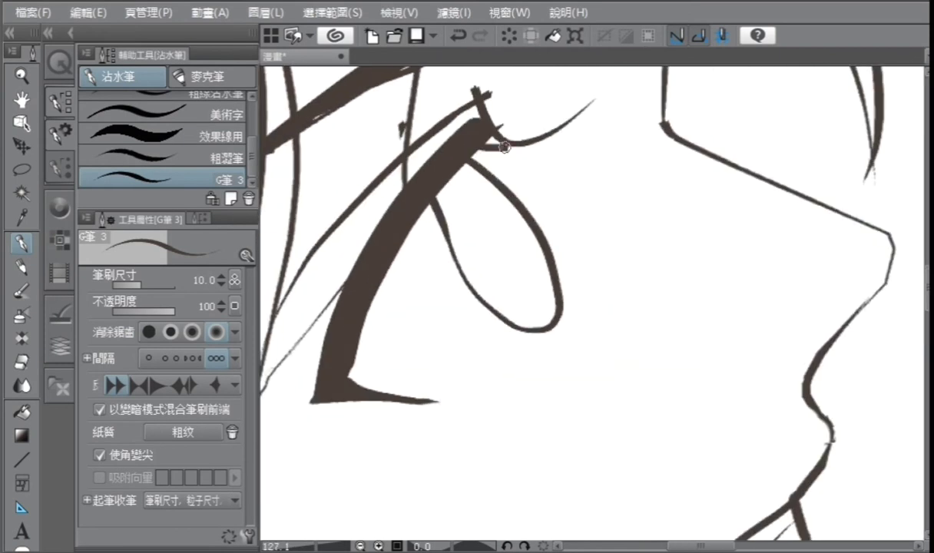
{"action": "scroll", "coordinate": [427, 99], "scroll_direction": "up", "scroll_amount": 3}
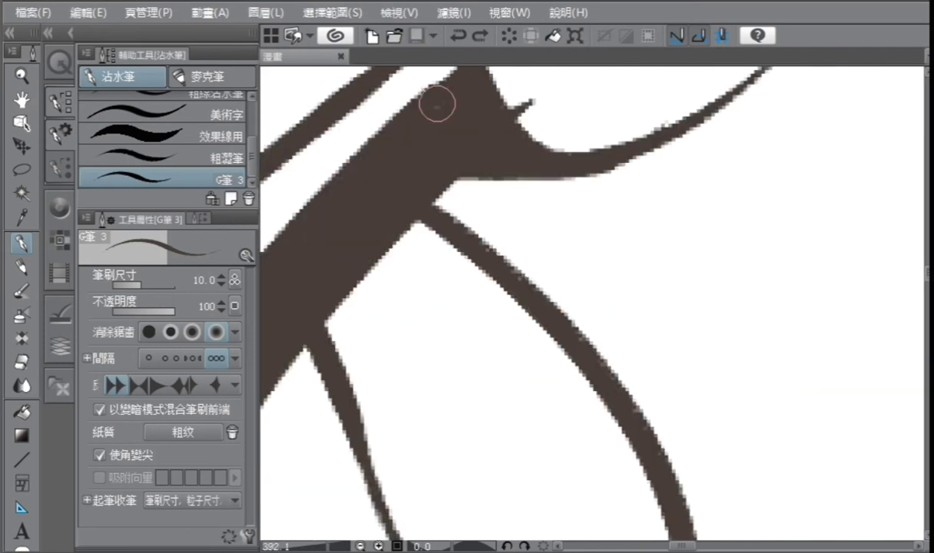
Add the small lash of the man's far eye at the nose bridge and save the file
{"action": "scroll", "coordinate": [482, 286], "scroll_direction": "down", "scroll_amount": 7}
{"action": "scroll", "coordinate": [482, 287], "scroll_direction": "up", "scroll_amount": 5}
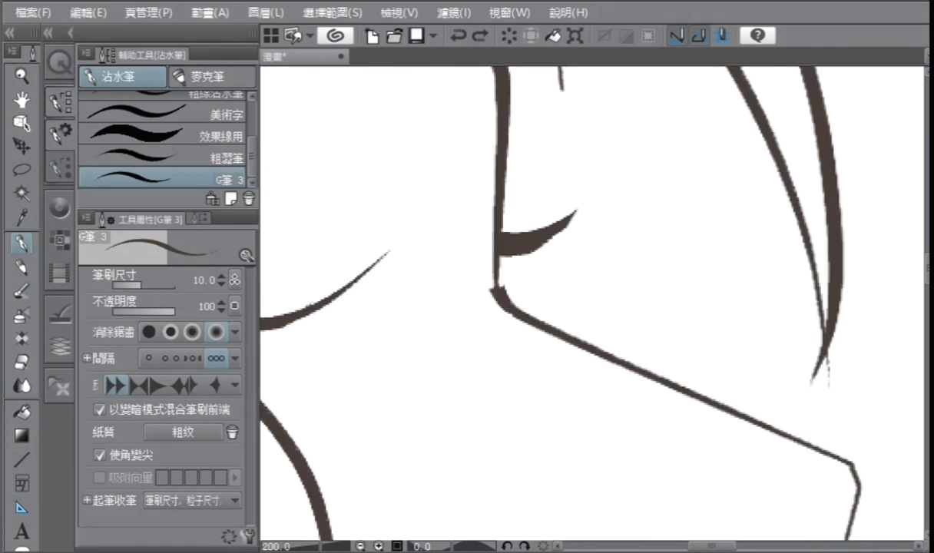
{"action": "key", "text": "e"}
{"action": "scroll", "coordinate": [445, 296], "scroll_direction": "down", "scroll_amount": 8}
{"action": "key", "text": "ctrl+s"}
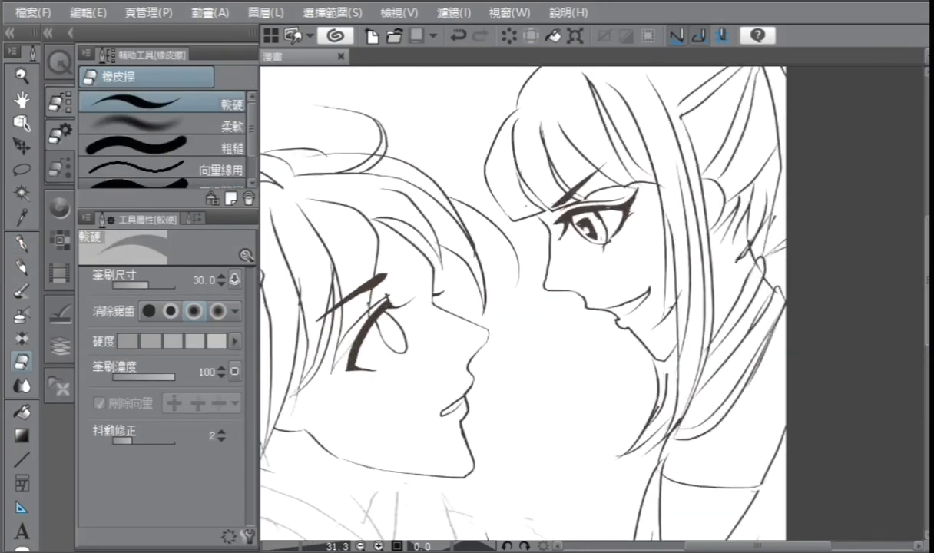
Extend the man's lower eyelid line into a thin taper toward the nose
{"action": "scroll", "coordinate": [516, 169], "scroll_direction": "down", "scroll_amount": 2}
{"action": "scroll", "coordinate": [424, 303], "scroll_direction": "up", "scroll_amount": 2}
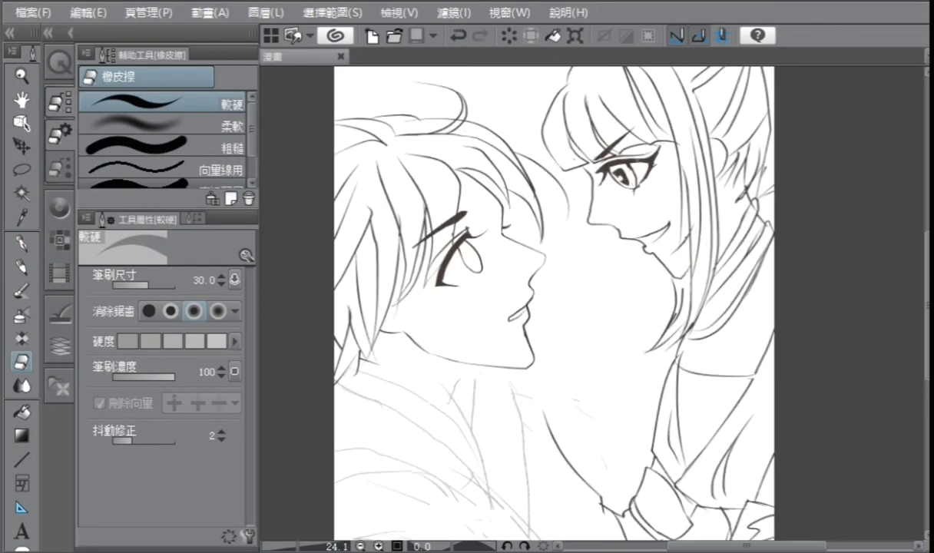
{"action": "key", "text": "m"}
{"action": "scroll", "coordinate": [526, 390], "scroll_direction": "up", "scroll_amount": 5}
{"action": "key", "text": "p"}
{"action": "key", "text": "e"}
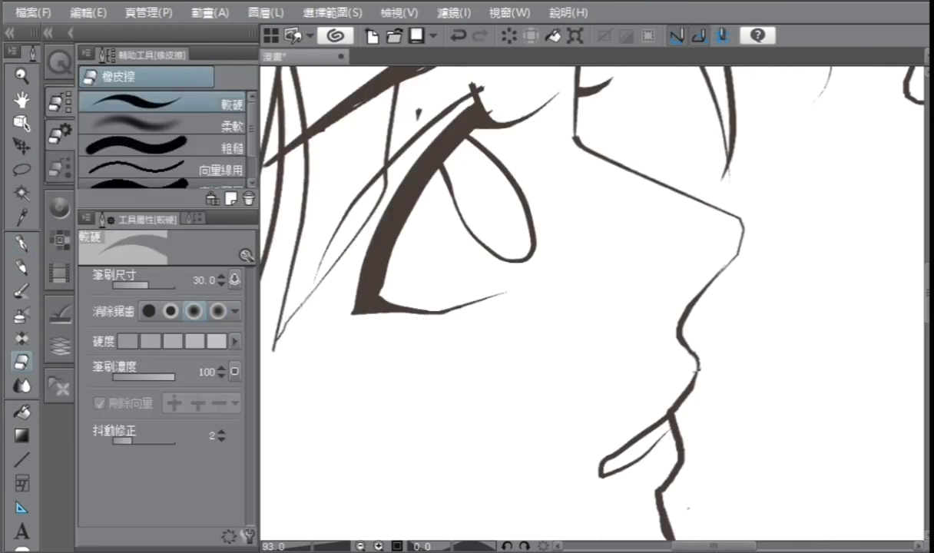
{"action": "scroll", "coordinate": [592, 307], "scroll_direction": "down", "scroll_amount": 5}
{"action": "scroll", "coordinate": [381, 292], "scroll_direction": "up", "scroll_amount": 5}
Ink the pupil shape inside the man's iris, undoing a misplaced stroke
{"action": "left_click", "coordinate": [22, 243]}
{"action": "left_click_drag", "start_coordinate": [419, 234], "coordinate": [438, 258]}
{"action": "scroll", "coordinate": [482, 284], "scroll_direction": "up", "scroll_amount": 2}
{"action": "left_click_drag", "start_coordinate": [352, 163], "coordinate": [464, 283]}
{"action": "key", "text": "ctrl+z"}
{"action": "scroll", "coordinate": [458, 251], "scroll_direction": "down", "scroll_amount": 4}
{"action": "scroll", "coordinate": [438, 330], "scroll_direction": "up", "scroll_amount": 3}
{"action": "scroll", "coordinate": [438, 330], "scroll_direction": "down", "scroll_amount": 3}
{"action": "scroll", "coordinate": [342, 301], "scroll_direction": "down", "scroll_amount": 1}
{"action": "scroll", "coordinate": [358, 300], "scroll_direction": "up", "scroll_amount": 6}
{"action": "left_click_drag", "start_coordinate": [492, 353], "coordinate": [464, 242]}
{"action": "scroll", "coordinate": [405, 295], "scroll_direction": "down", "scroll_amount": 5}
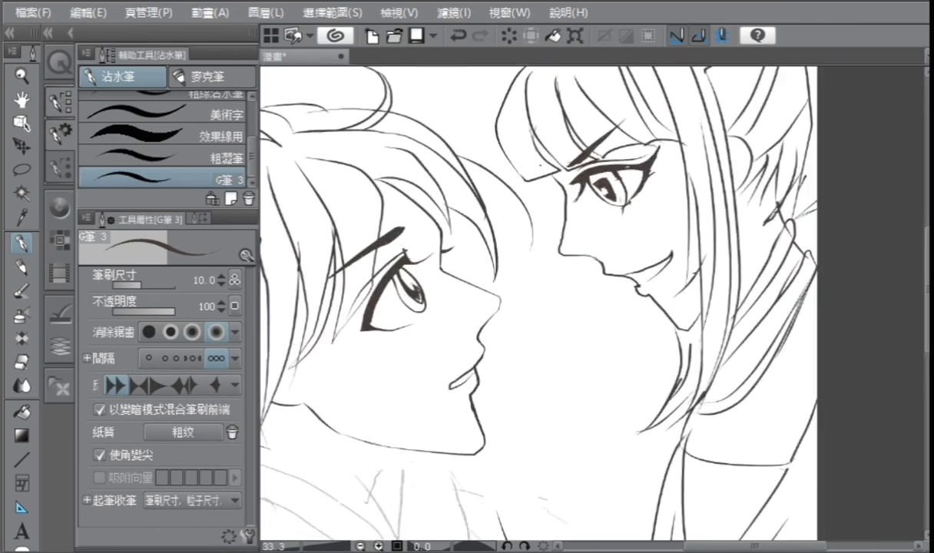
Darken the man's pupil and the inner edge of the iris with solid strokes
{"action": "scroll", "coordinate": [411, 292], "scroll_direction": "up", "scroll_amount": 7}
{"action": "left_click_drag", "start_coordinate": [290, 200], "coordinate": [316, 309]}
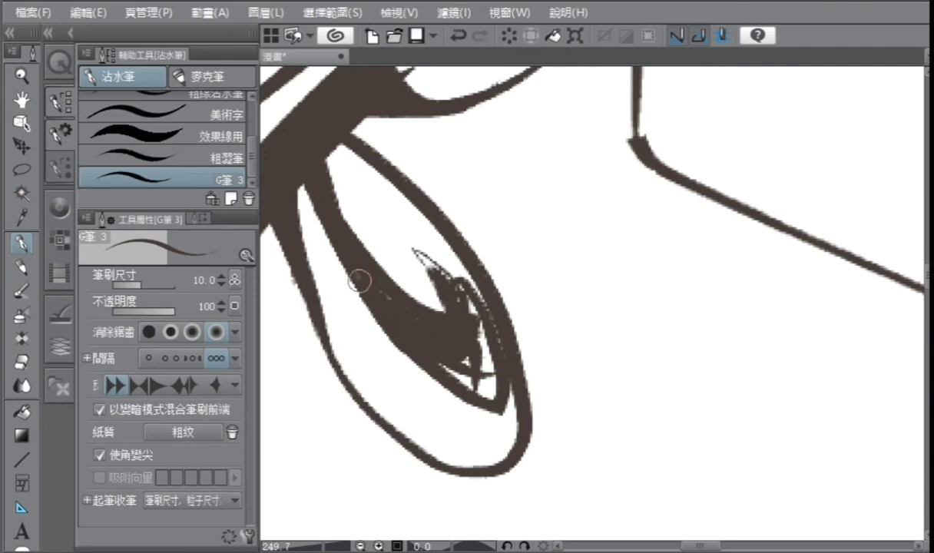
{"action": "scroll", "coordinate": [538, 308], "scroll_direction": "down", "scroll_amount": 8}
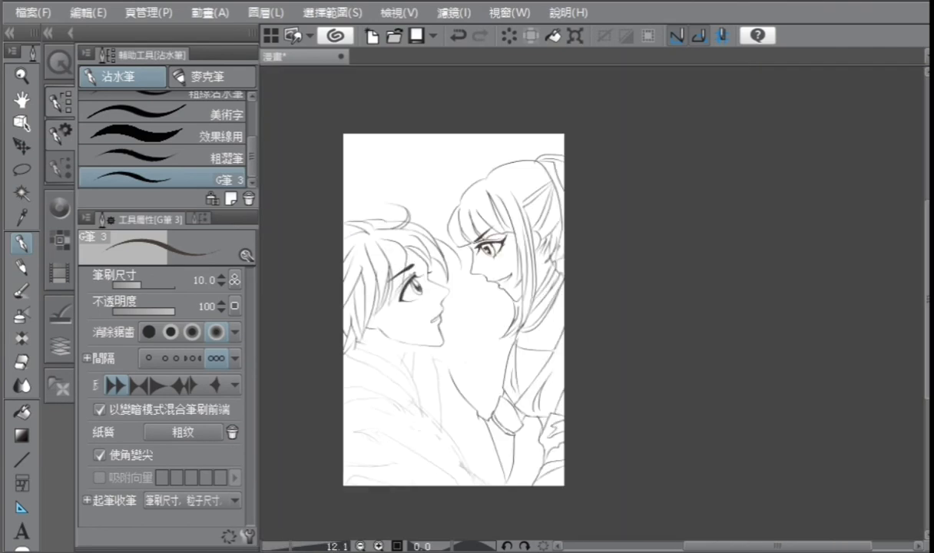
Lasso the man's eye and eyebrow on layer 圖層 4 and scale them down slightly
{"action": "scroll", "coordinate": [538, 308], "scroll_direction": "up", "scroll_amount": 3}
{"action": "scroll", "coordinate": [376, 224], "scroll_direction": "up", "scroll_amount": 1}
{"action": "left_click", "coordinate": [59, 314]}
{"action": "left_click", "coordinate": [21, 169]}
{"action": "mouse_move", "coordinate": [471, 222]}
{"action": "left_mouse_down"}
{"action": "mouse_move", "coordinate": [392, 323]}
{"action": "mouse_move", "coordinate": [471, 231]}
{"action": "left_mouse_up"}
{"action": "key", "text": "ctrl+t"}
{"action": "left_click_drag", "start_coordinate": [298, 327], "coordinate": [307, 318]}
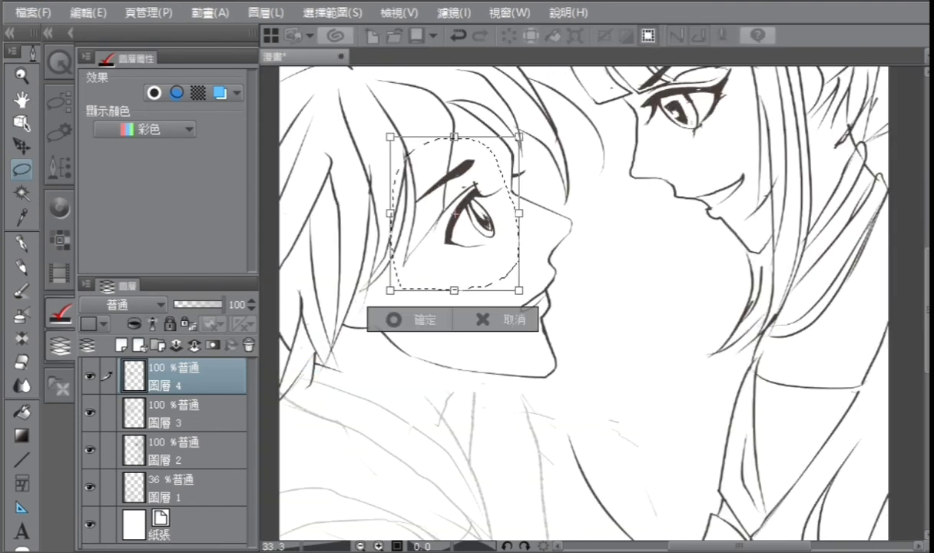
Ink the man's neck line, collar edges, and the shoulder and sleeve folds of his robe
{"action": "left_click", "coordinate": [21, 244]}
{"action": "left_click_drag", "start_coordinate": [529, 182], "coordinate": [464, 209]}
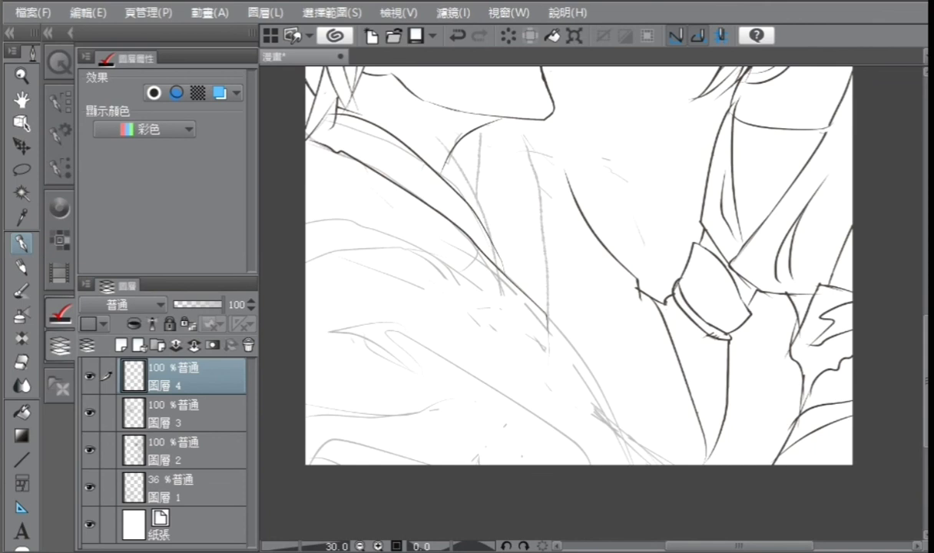
{"action": "left_click_drag", "start_coordinate": [479, 250], "coordinate": [503, 265]}
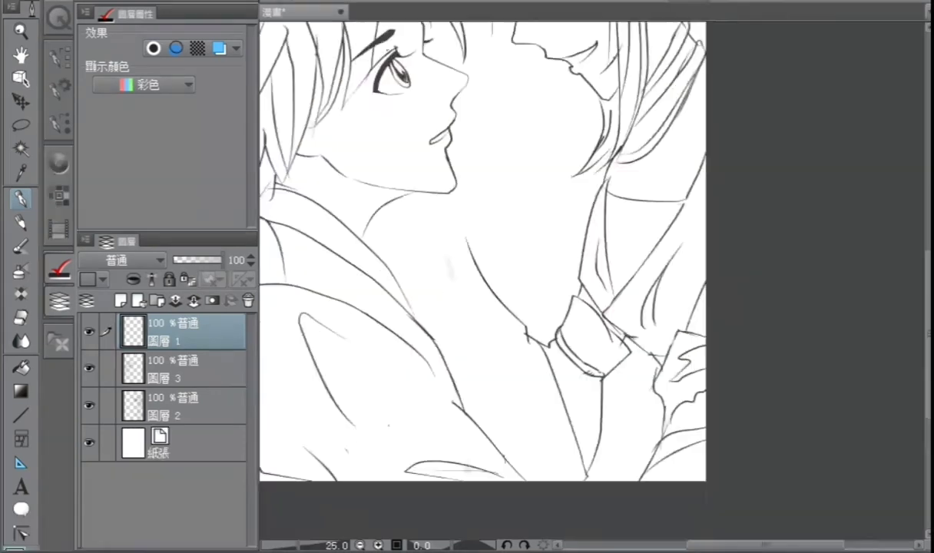
Ink the short far collar line below the man's chin and join it to the long outline beneath
{"action": "key", "text": "ctrl+plus"}
{"action": "key", "text": "ctrl+plus"}
{"action": "key", "text": "ctrl+plus"}
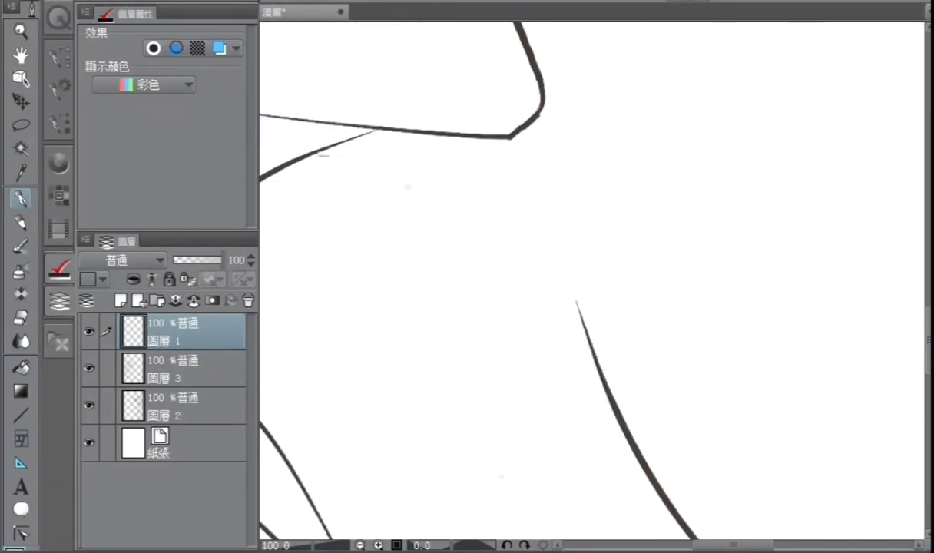
{"action": "left_click_drag", "start_coordinate": [472, 184], "coordinate": [575, 368]}
{"action": "key", "text": "ctrl+minus"}
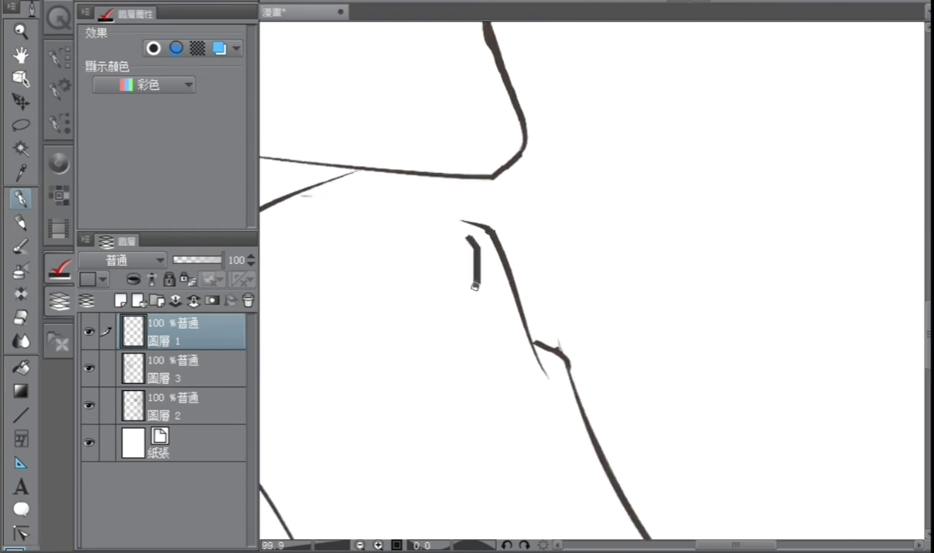
Ink the front of the man's neck and the long collar edge running down his chest
{"action": "left_click_drag", "start_coordinate": [475, 286], "coordinate": [485, 536]}
{"action": "left_click_drag", "start_coordinate": [431, 166], "coordinate": [474, 257]}
{"action": "scroll", "coordinate": [373, 253], "scroll_direction": "down", "scroll_amount": 5}
{"action": "scroll", "coordinate": [364, 273], "scroll_direction": "up", "scroll_amount": 6}
{"action": "mouse_move", "coordinate": [369, 75]}
{"action": "left_mouse_down"}
{"action": "mouse_move", "coordinate": [375, 206]}
{"action": "mouse_move", "coordinate": [332, 495]}
{"action": "left_mouse_up"}
{"action": "scroll", "coordinate": [388, 315], "scroll_direction": "down", "scroll_amount": 6}
Ink the slanting inner collar line from the man's neck down to the chest edge and a fold beside it
{"action": "scroll", "coordinate": [315, 254], "scroll_direction": "up", "scroll_amount": 5}
{"action": "left_click_drag", "start_coordinate": [371, 115], "coordinate": [553, 476]}
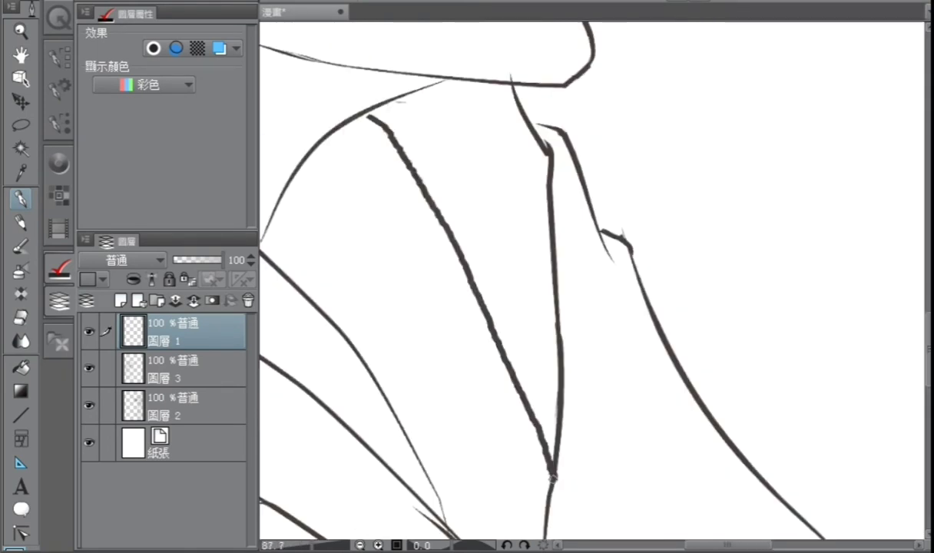
{"action": "scroll", "coordinate": [376, 279], "scroll_direction": "down", "scroll_amount": 6}
{"action": "scroll", "coordinate": [384, 327], "scroll_direction": "up", "scroll_amount": 8}
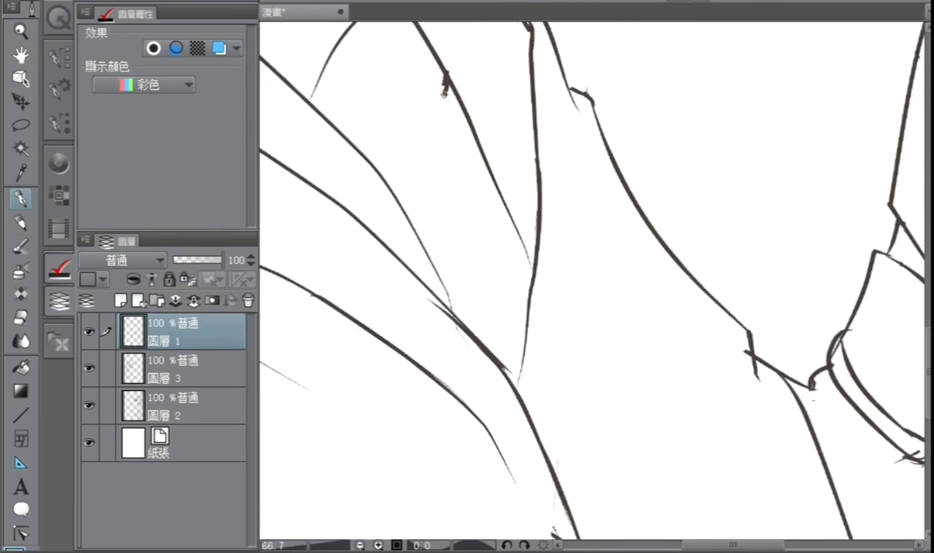
{"action": "scroll", "coordinate": [489, 357], "scroll_direction": "down", "scroll_amount": 10}
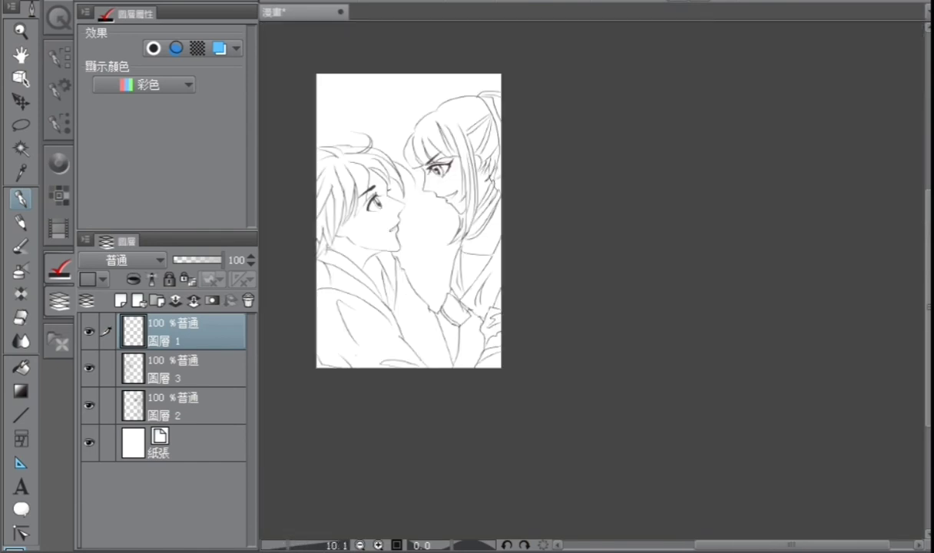
Ink the long robe folds running from the far collar down to the lower canvas edge
{"action": "scroll", "coordinate": [385, 321], "scroll_direction": "up", "scroll_amount": 8}
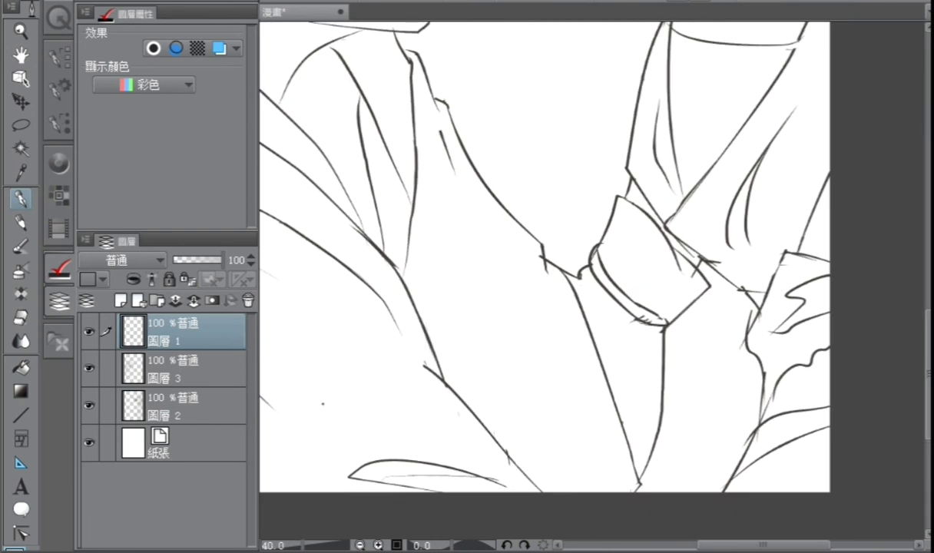
{"action": "left_click_drag", "start_coordinate": [527, 347], "coordinate": [584, 484]}
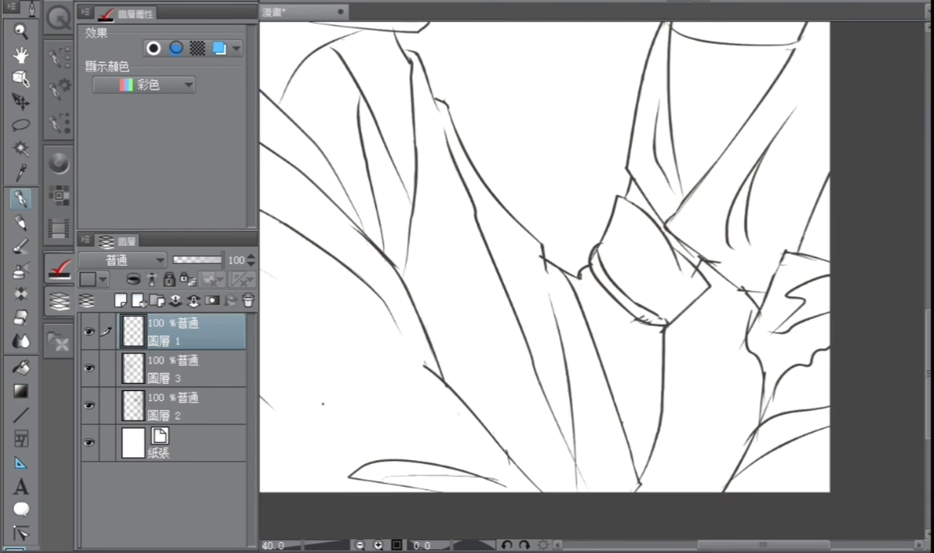
{"action": "scroll", "coordinate": [561, 444], "scroll_direction": "up", "scroll_amount": 4}
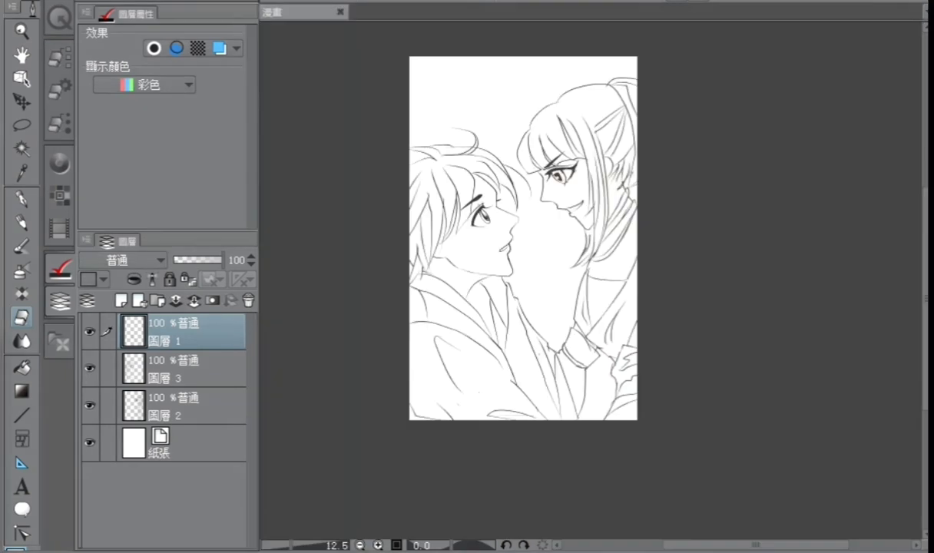
{"action": "scroll", "coordinate": [409, 238], "scroll_direction": "up", "scroll_amount": 2}
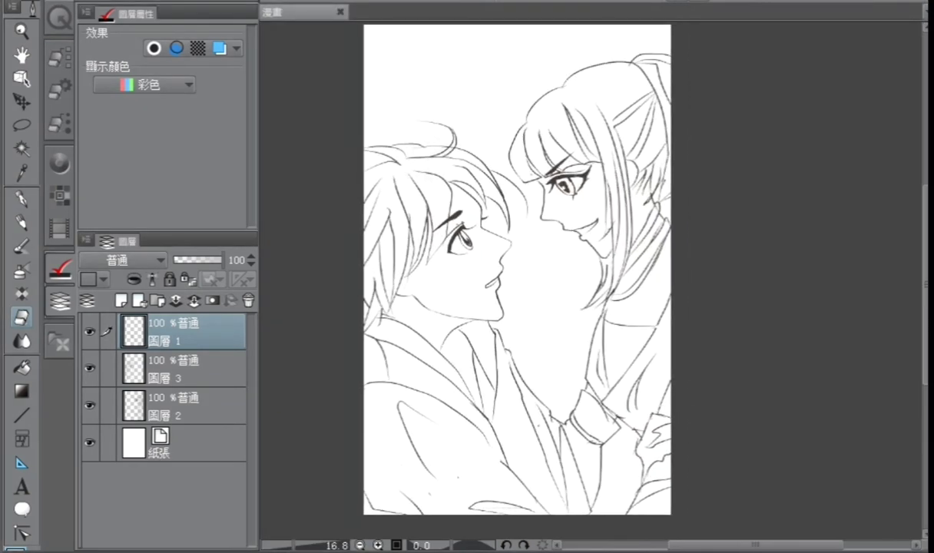